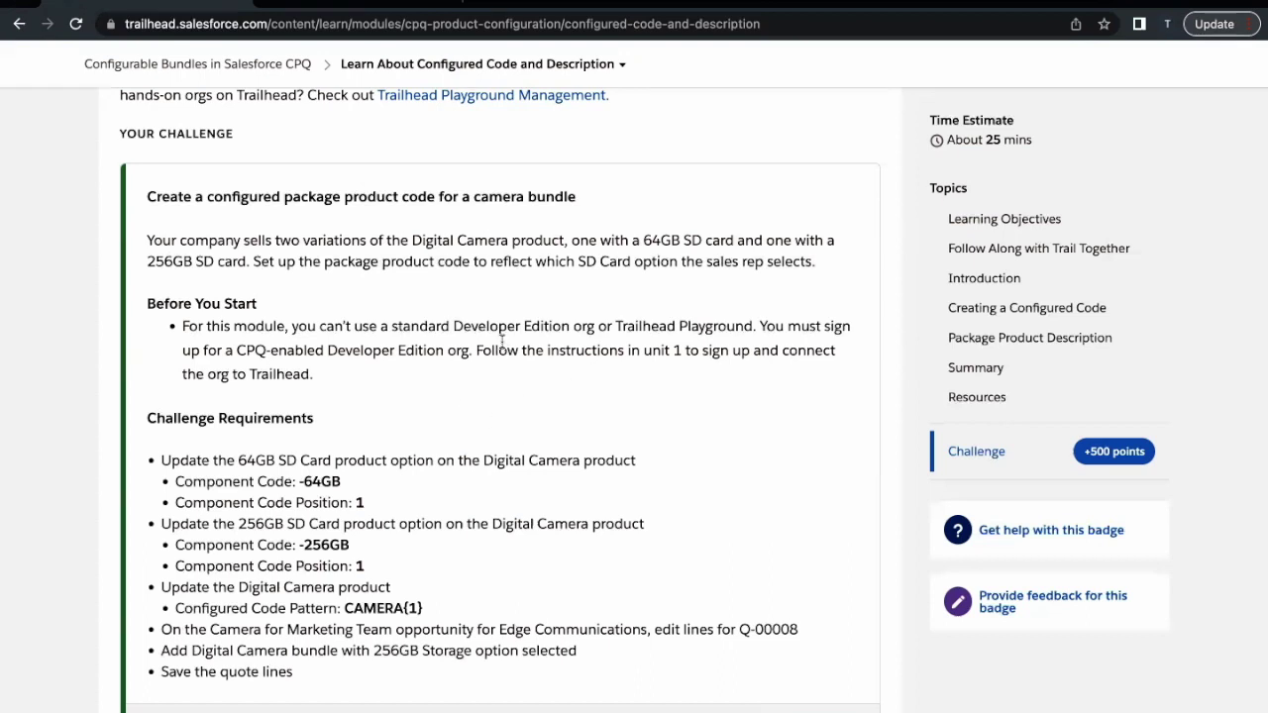
Step: Switch to the Salesforce org, open the Salesforce CPQ app and display its Products list
click(355, 3)
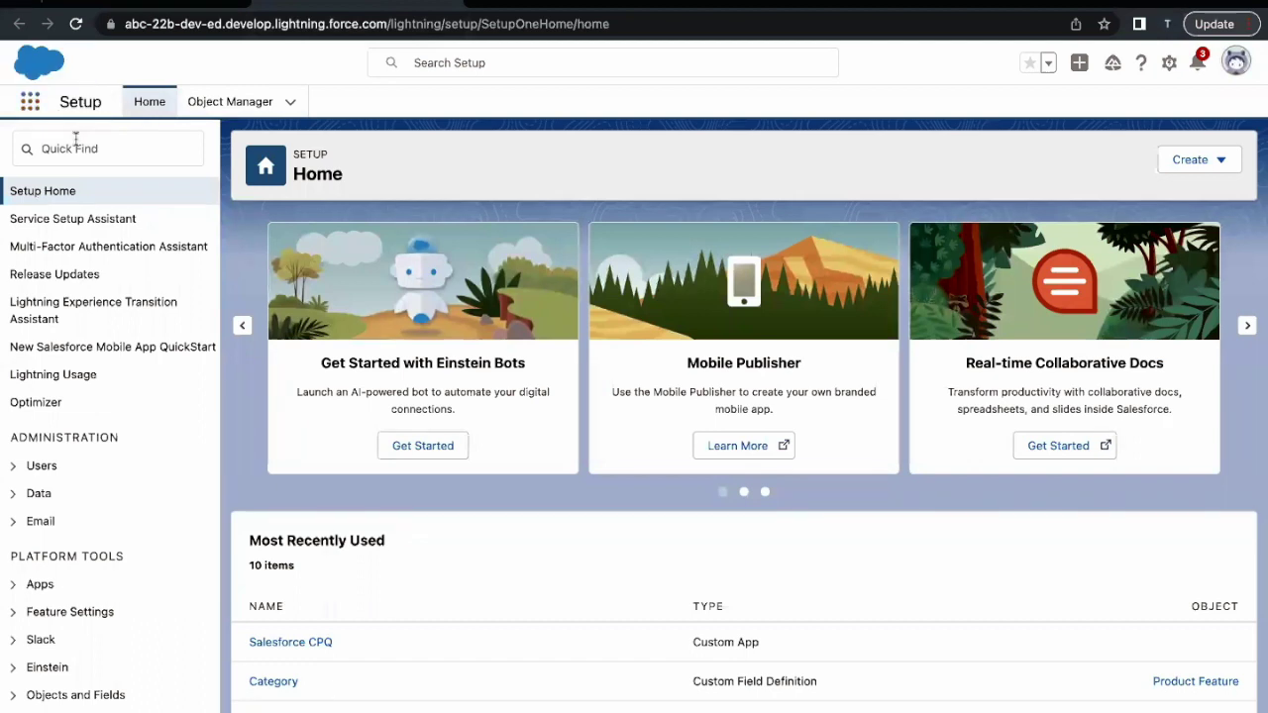
click(30, 101)
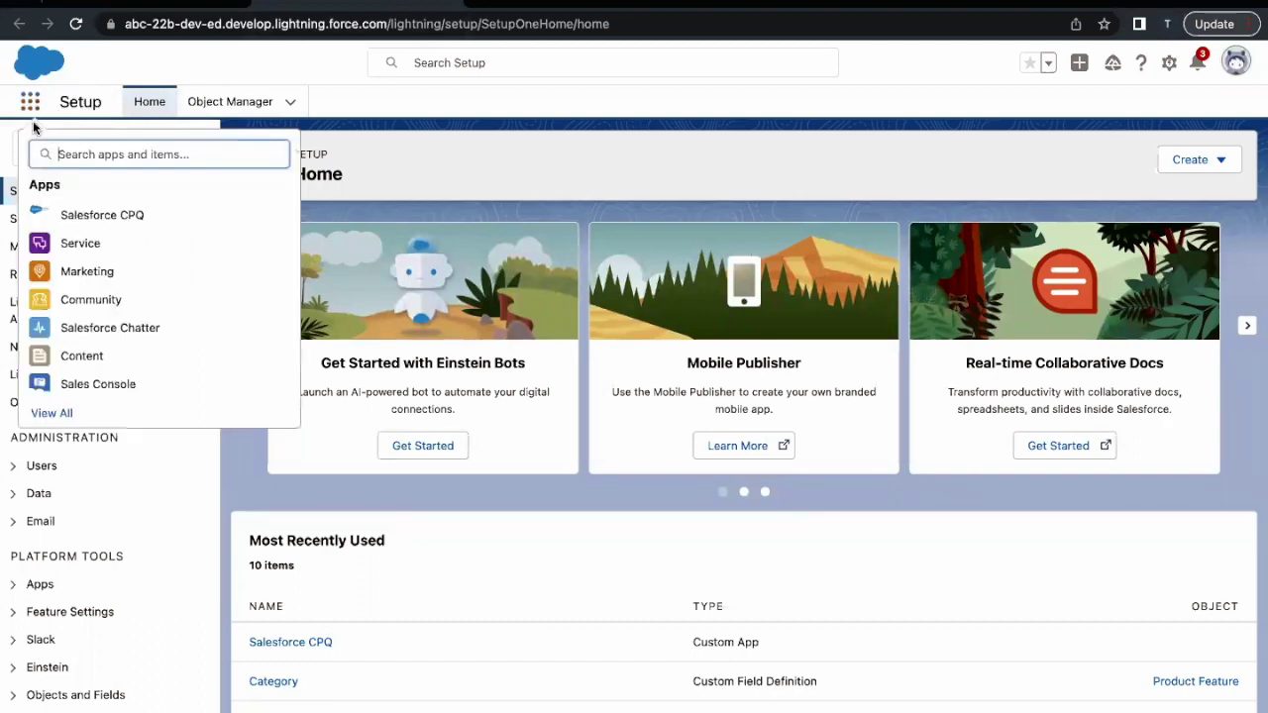
click(101, 220)
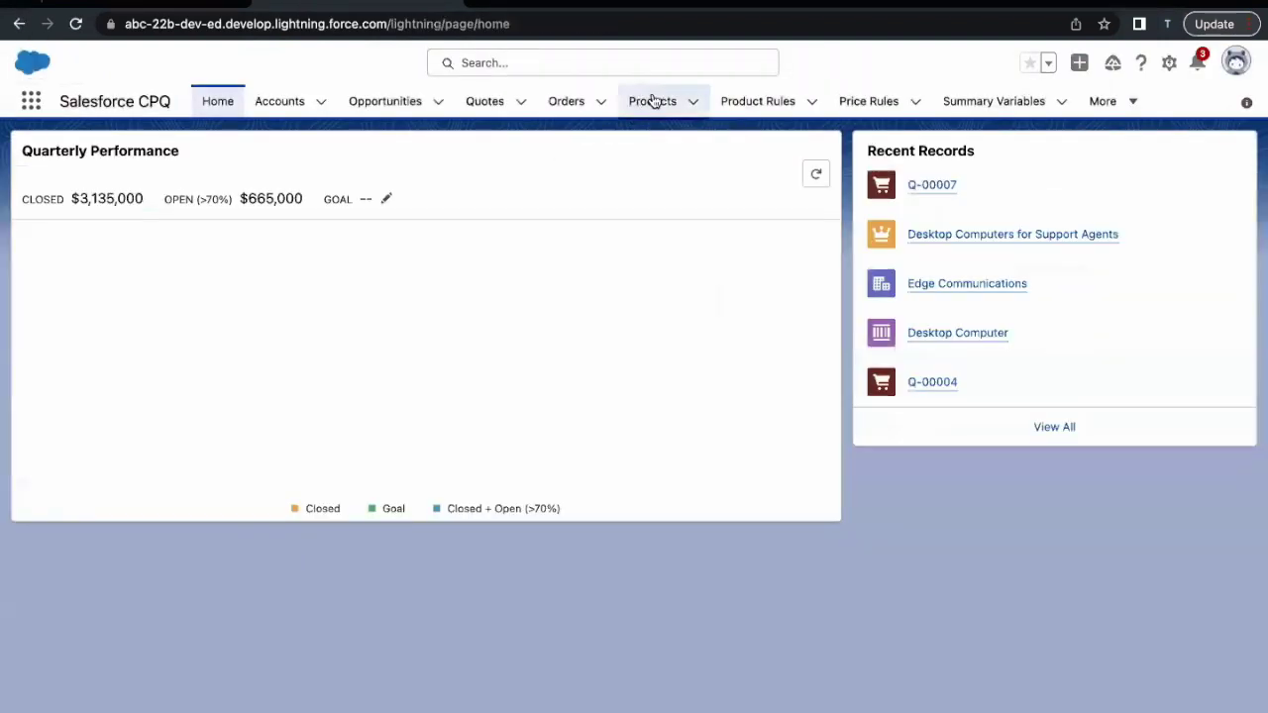
click(650, 101)
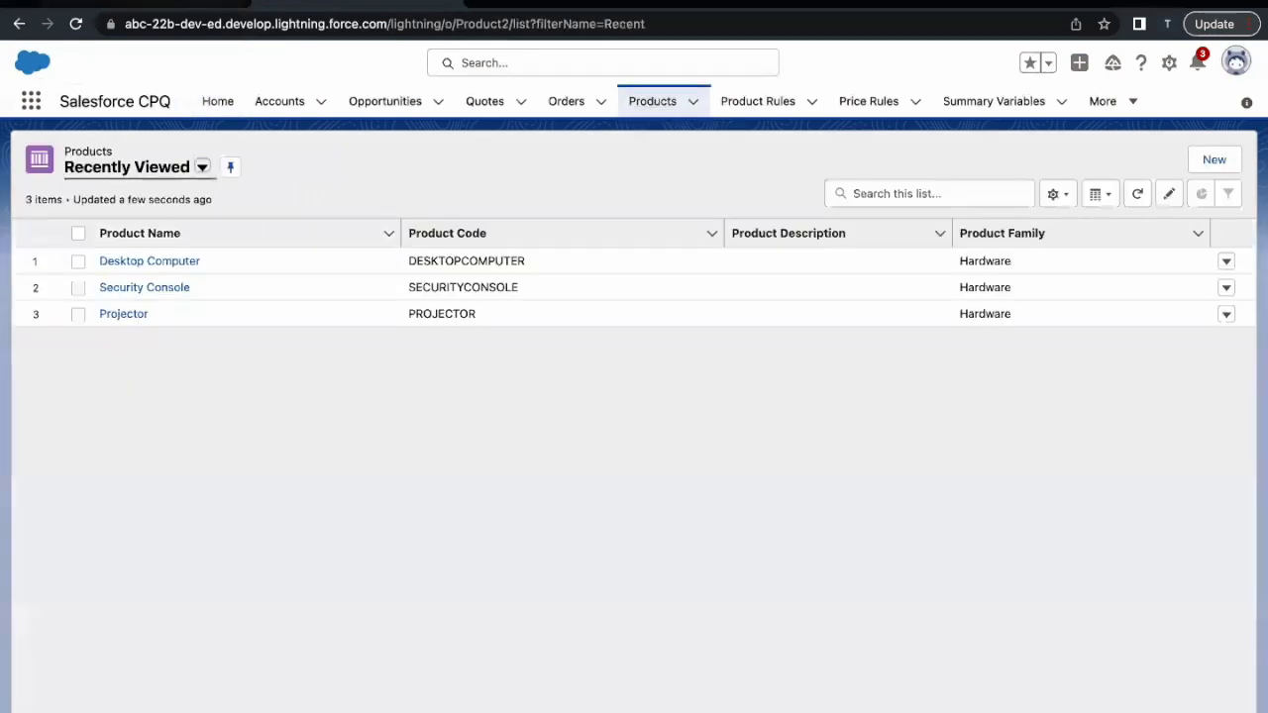
Step: Check the product name in the Trailhead challenge, and switch the Products list view to All Products
click(241, 6)
scroll(250, 418, down, 1)
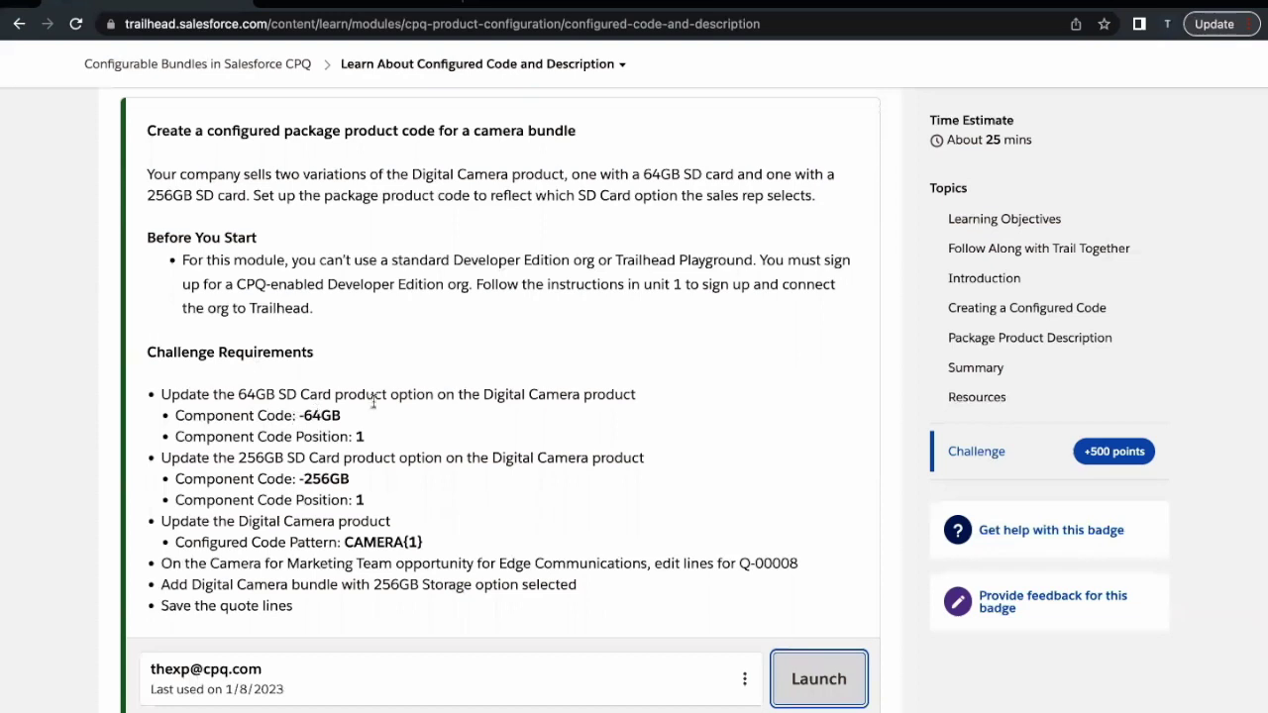
double_click(517, 393)
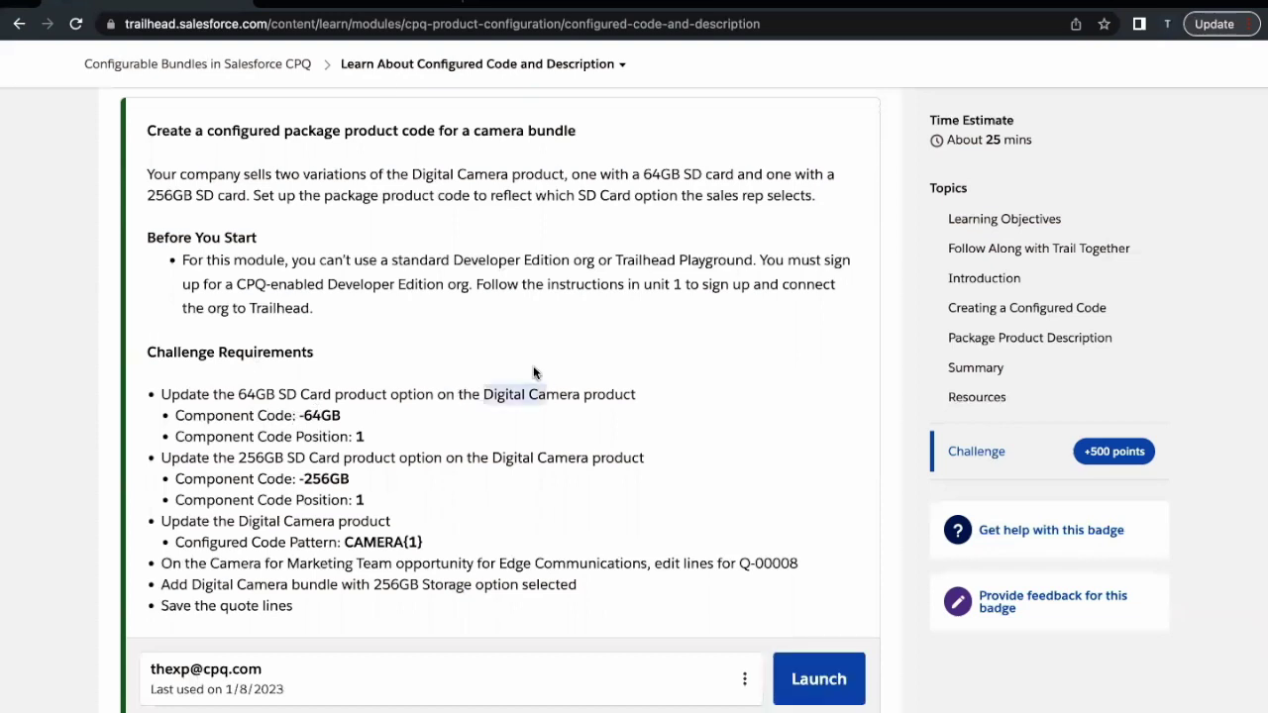
click(358, 6)
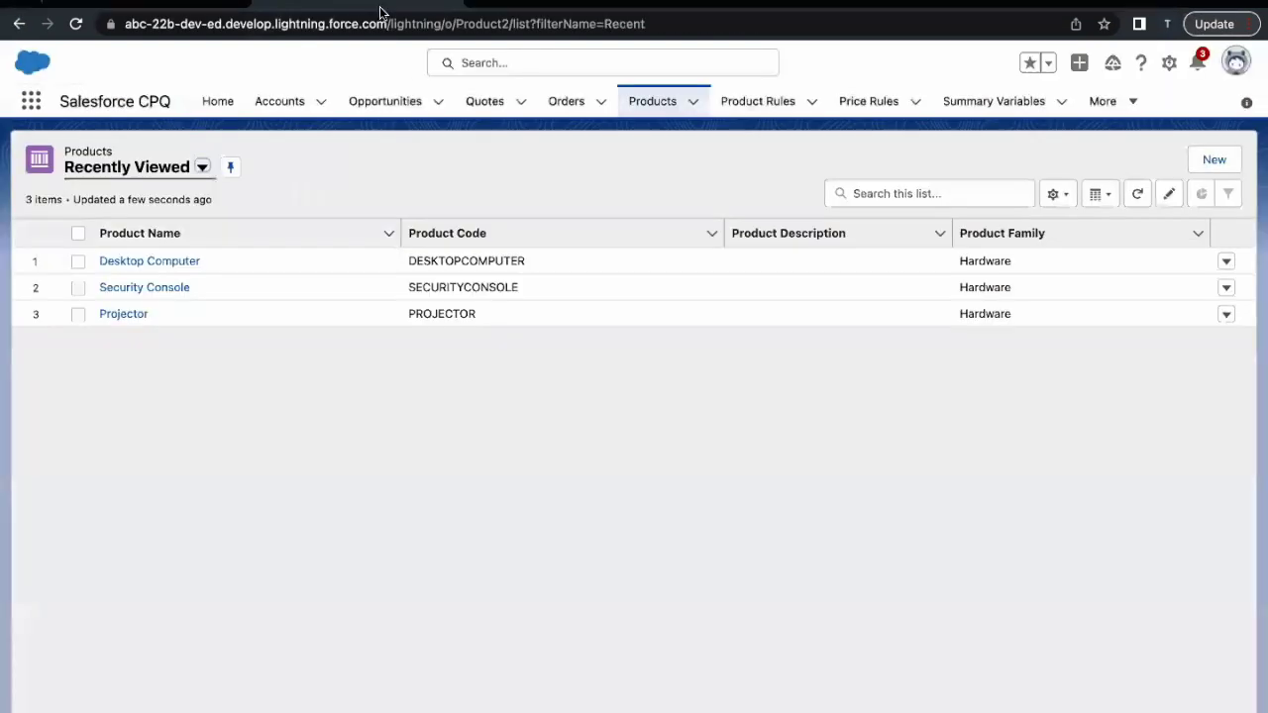
click(201, 169)
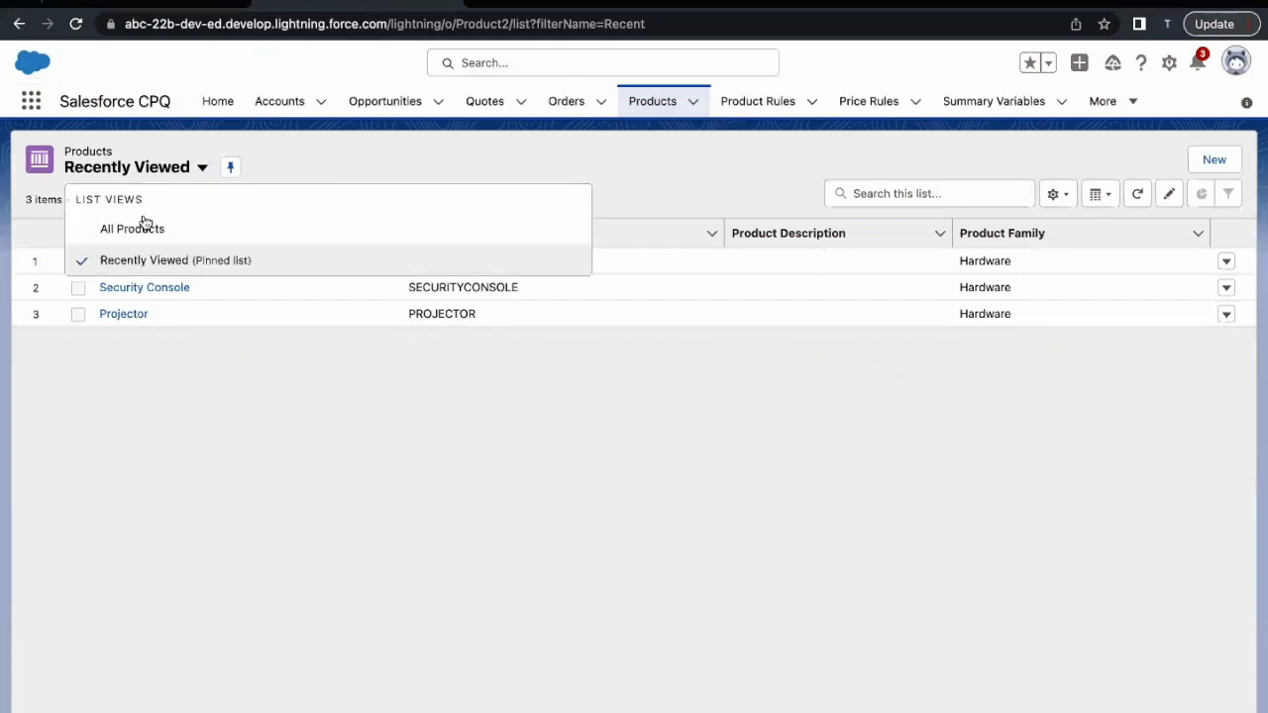
click(142, 227)
Step: Find the Digital Camera product in the All Products list and open its record
scroll(239, 374, down, 5)
scroll(236, 370, down, 3)
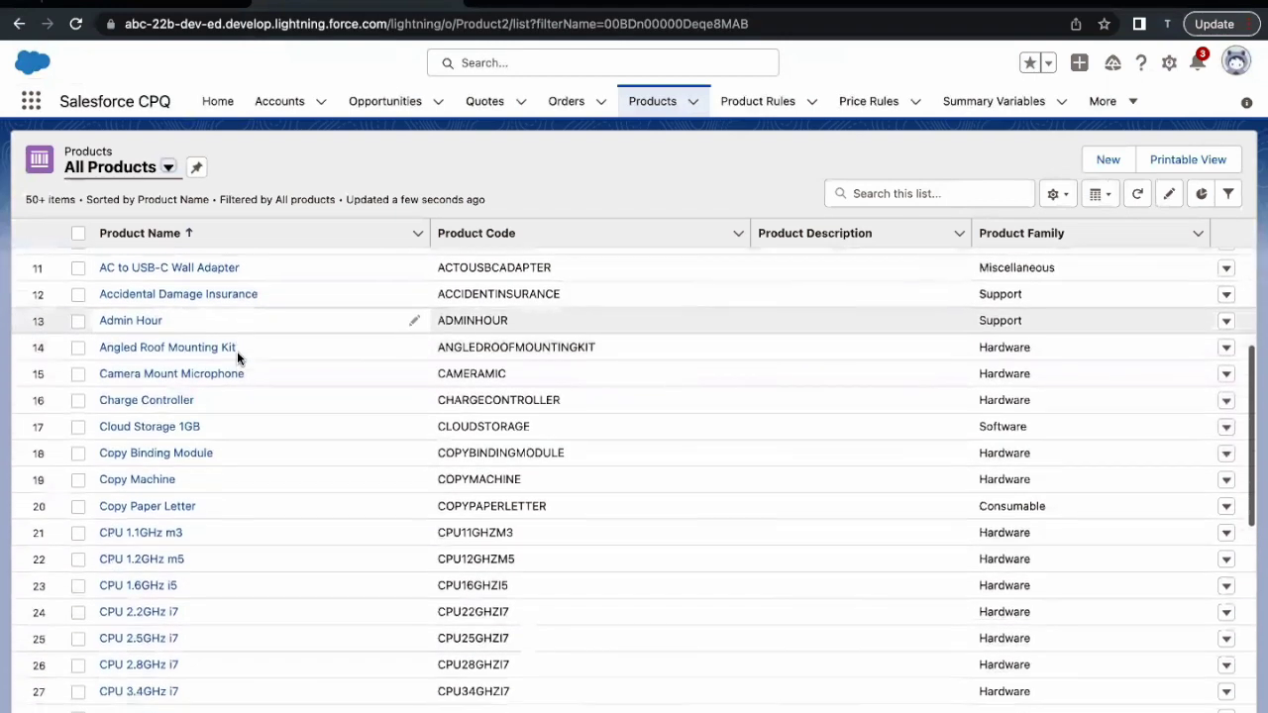
scroll(236, 357, up, 1)
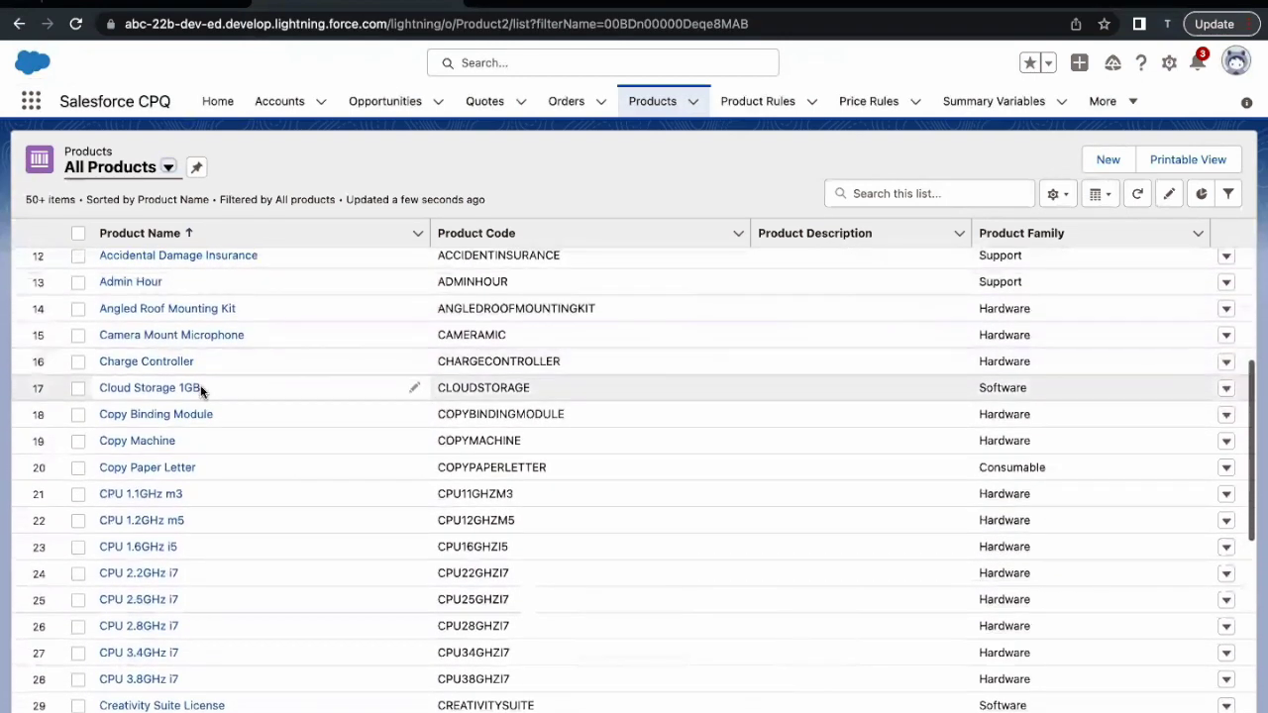
key(ctrl+Tab)
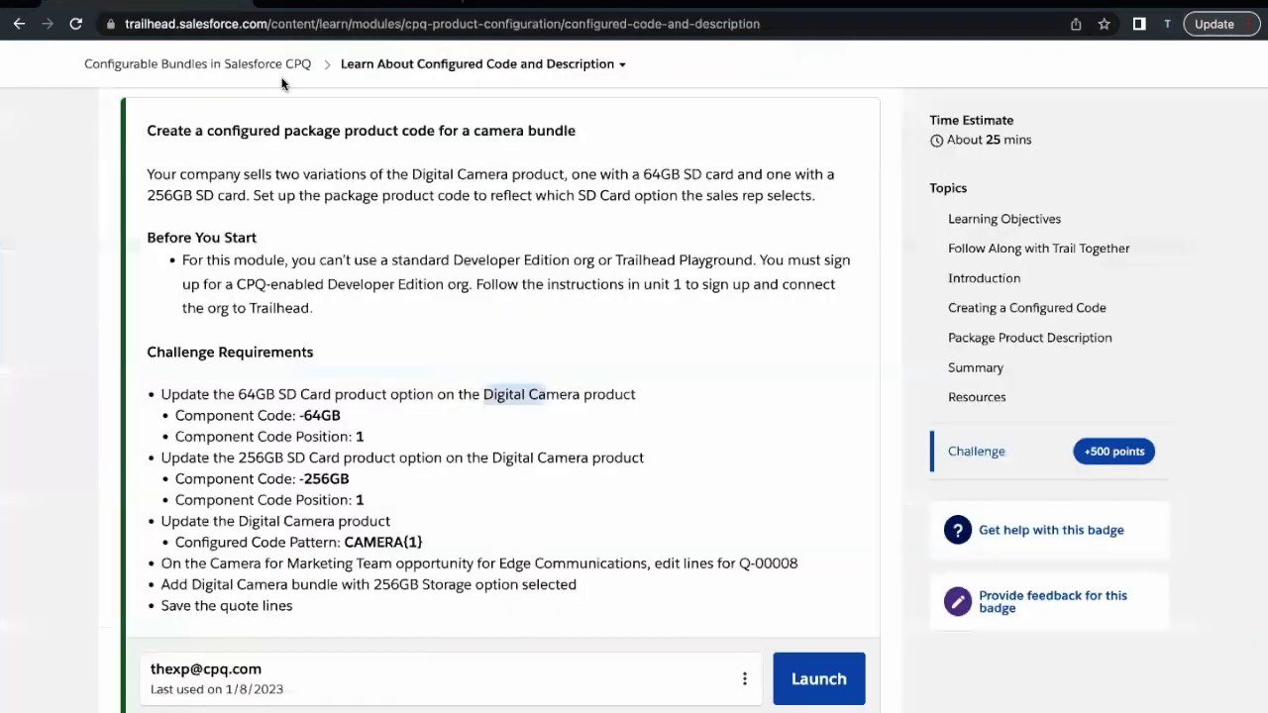
key(ctrl+shift+Tab)
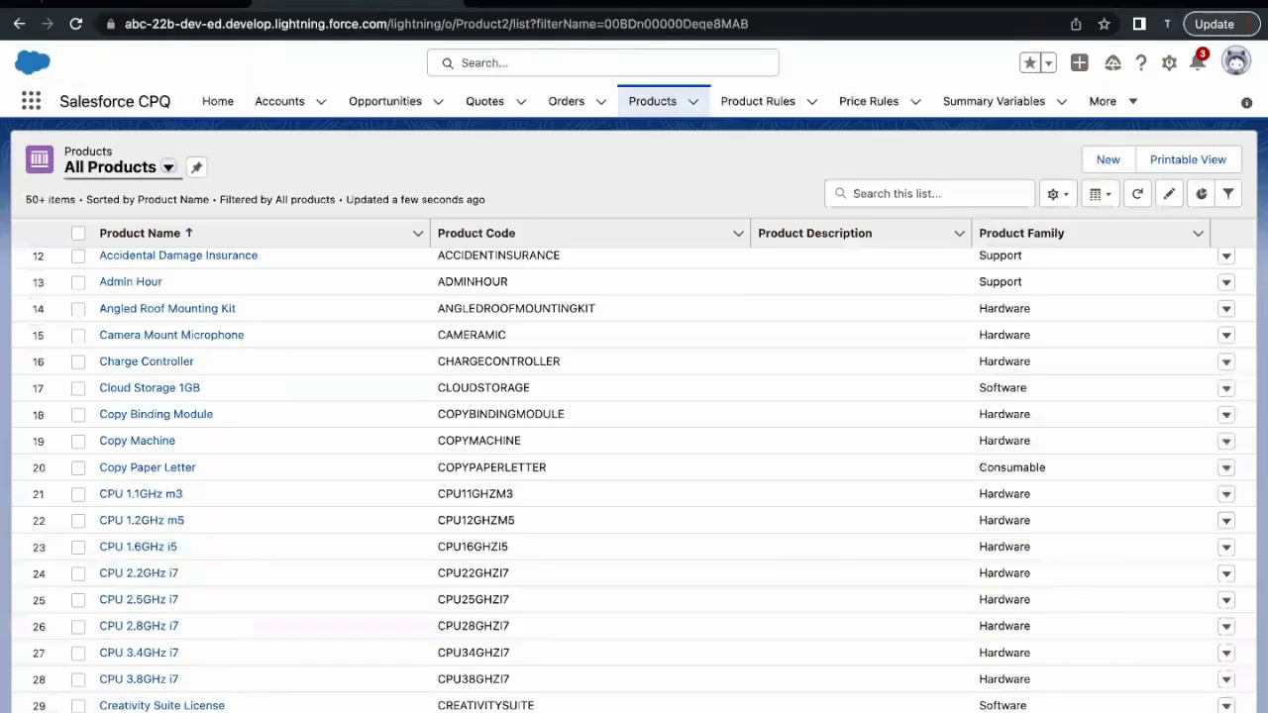
scroll(212, 515, down, 7)
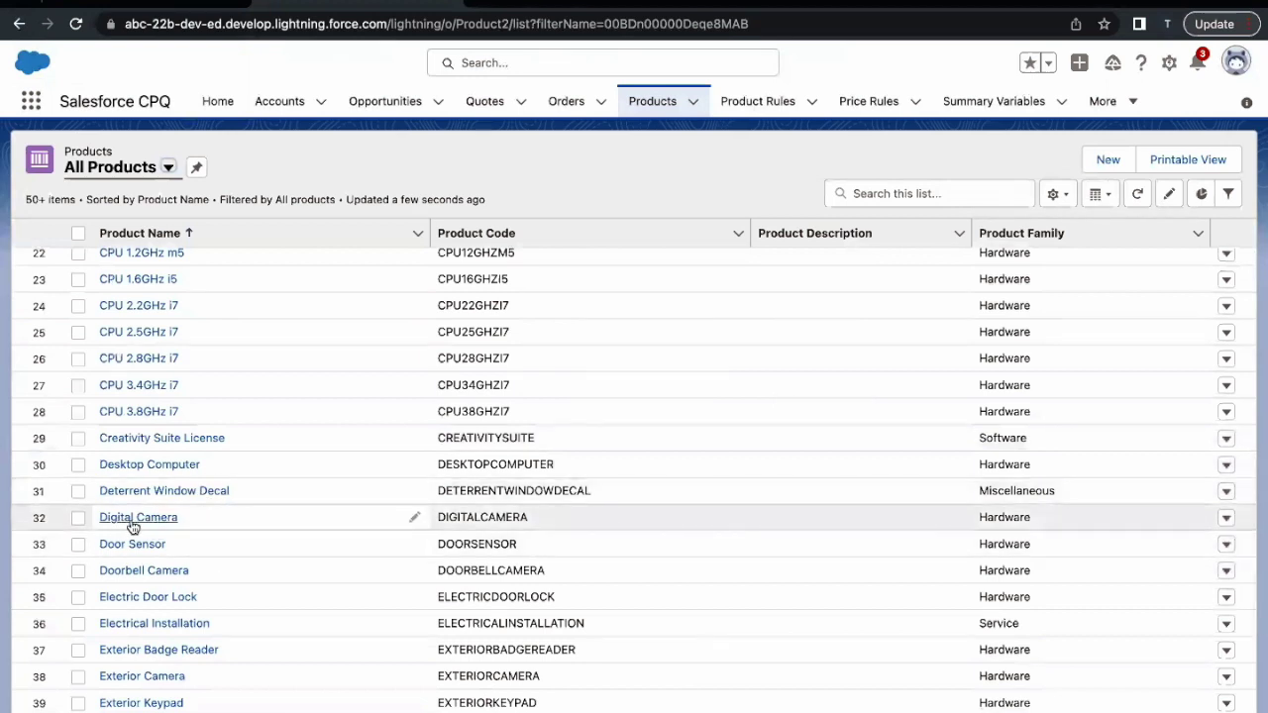
click(132, 521)
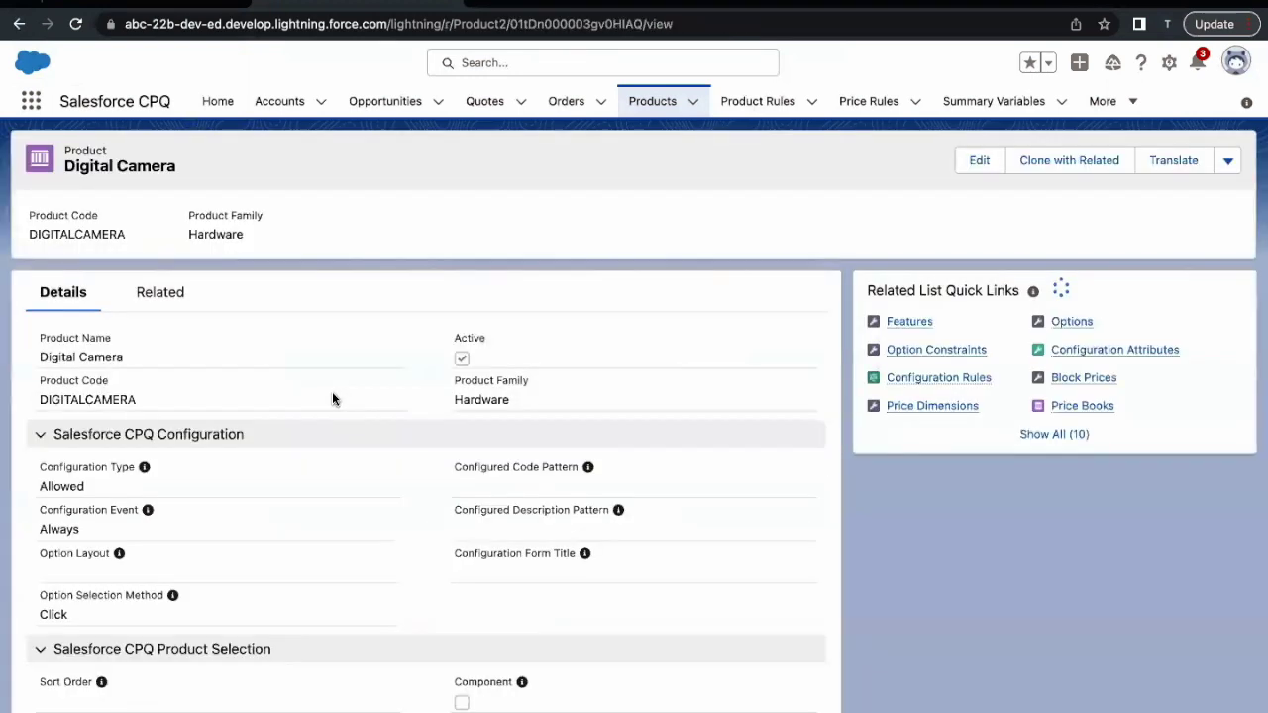
Step: Review the Trailhead challenge requirements for the 64GB and 256GB SD Card options on the Digital Camera product
click(170, 8)
scroll(259, 436, down, 1)
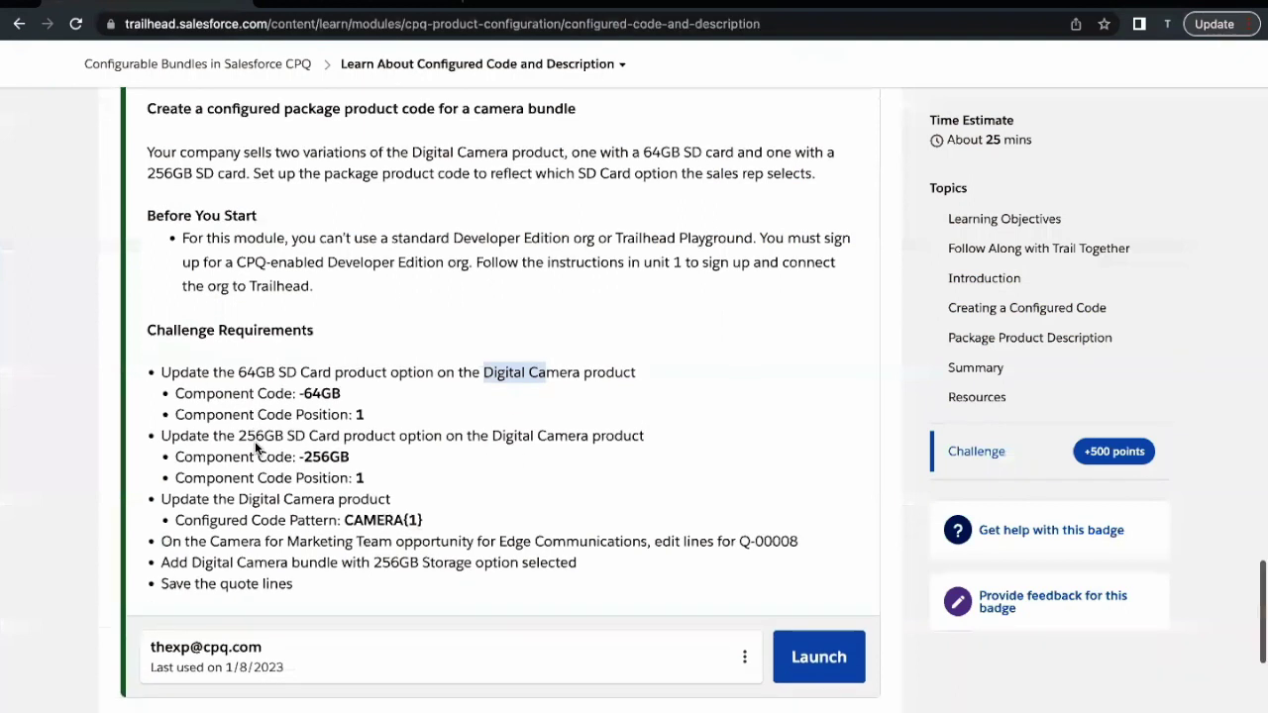
click(359, 370)
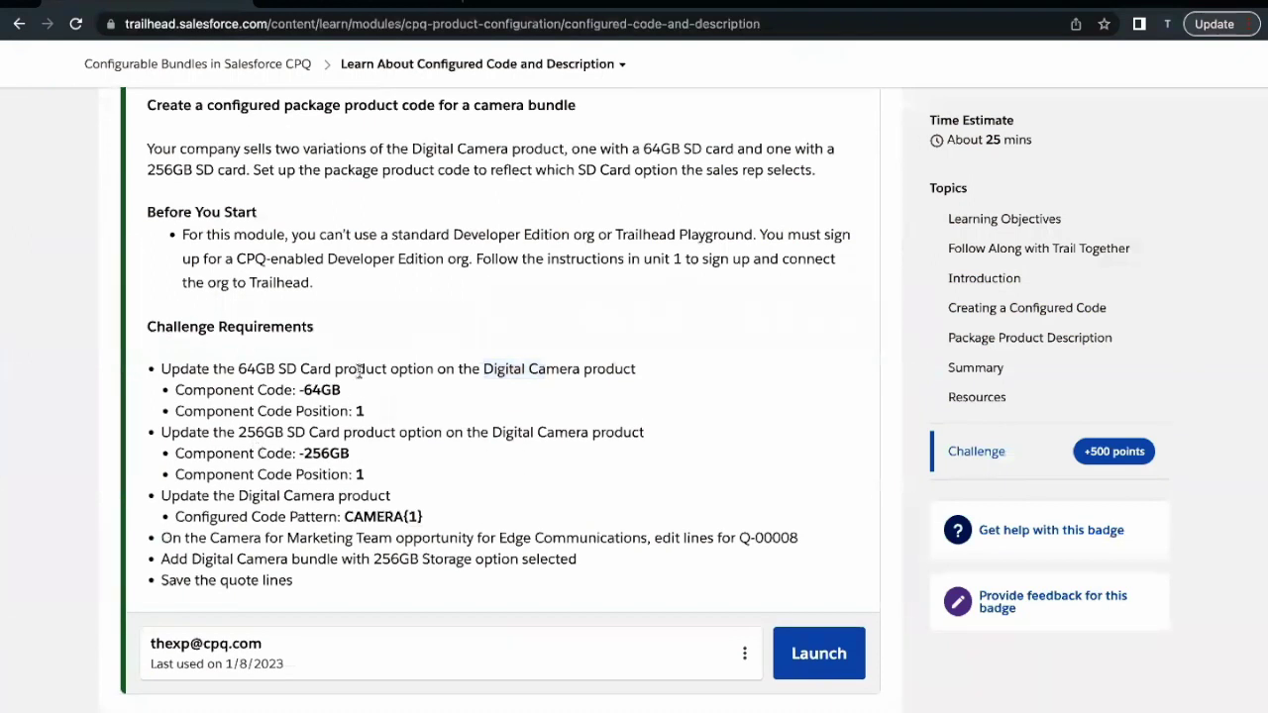
drag(483, 368, 576, 370)
click(572, 370)
drag(238, 368, 332, 370)
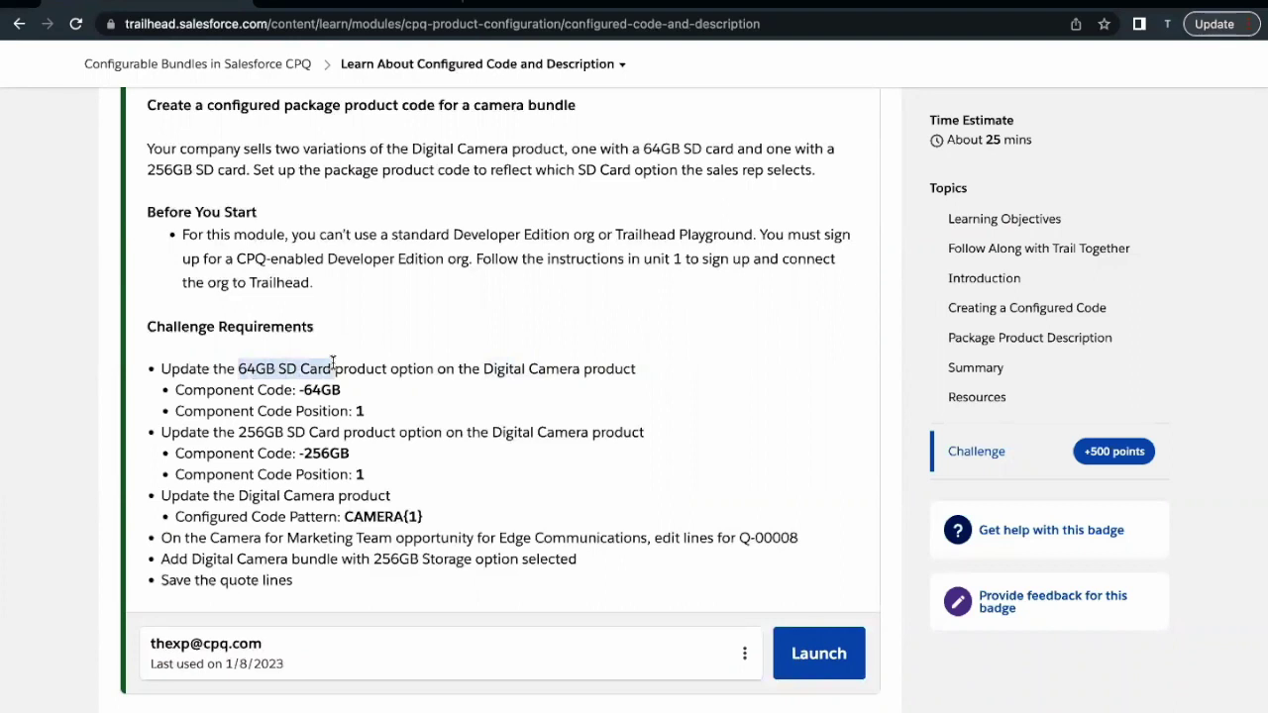
click(241, 436)
drag(240, 436, 376, 433)
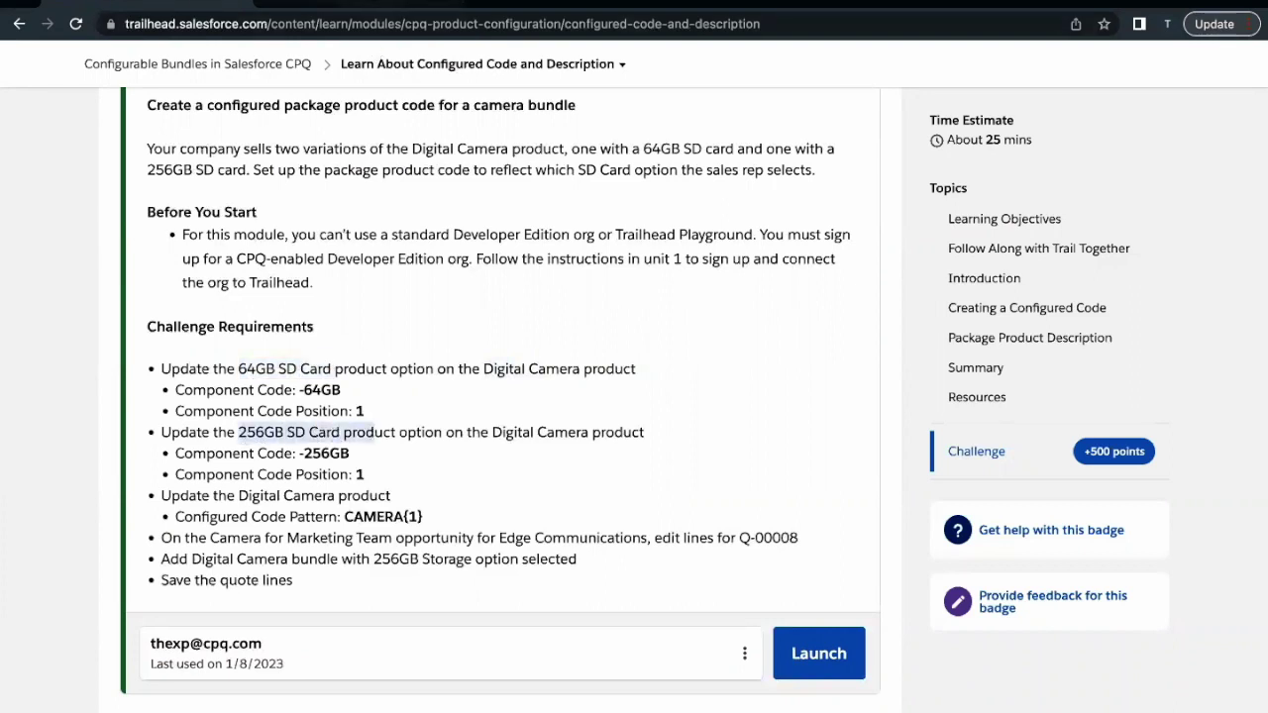
drag(295, 390, 341, 390)
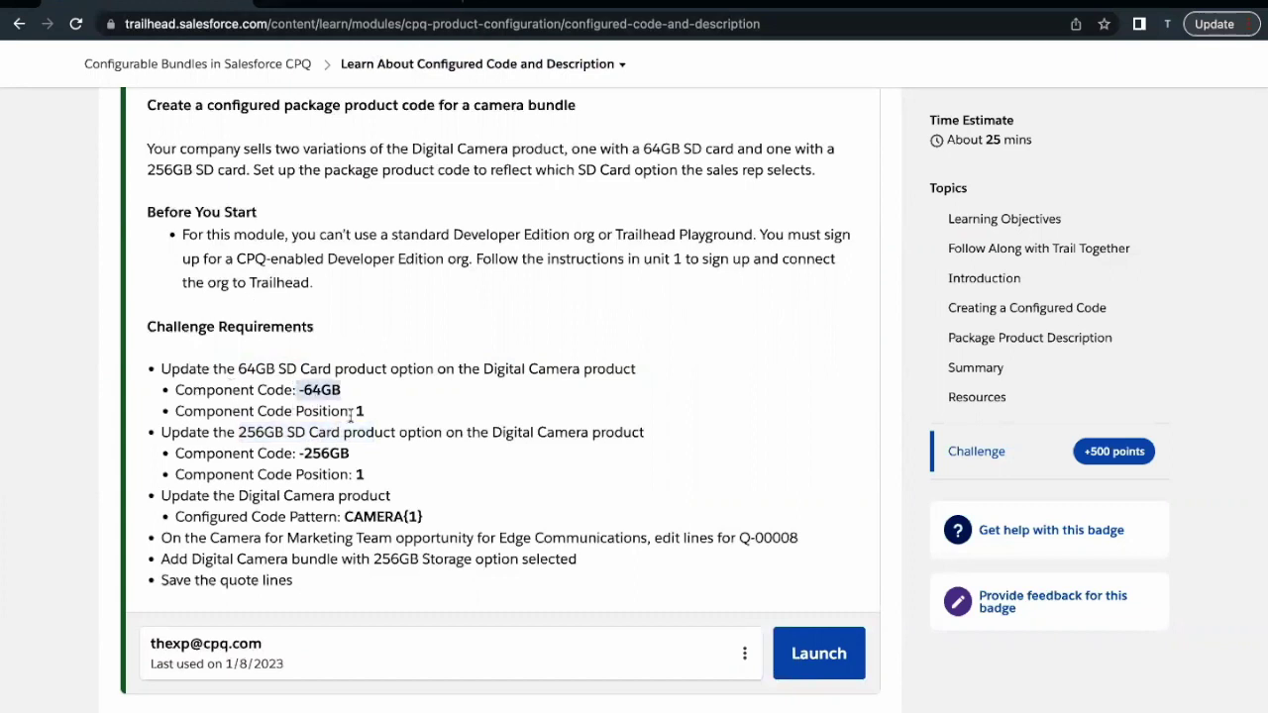
Step: Open the SD Card 64GB option for editing from the Digital Camera product's related options in Salesforce
click(382, 6)
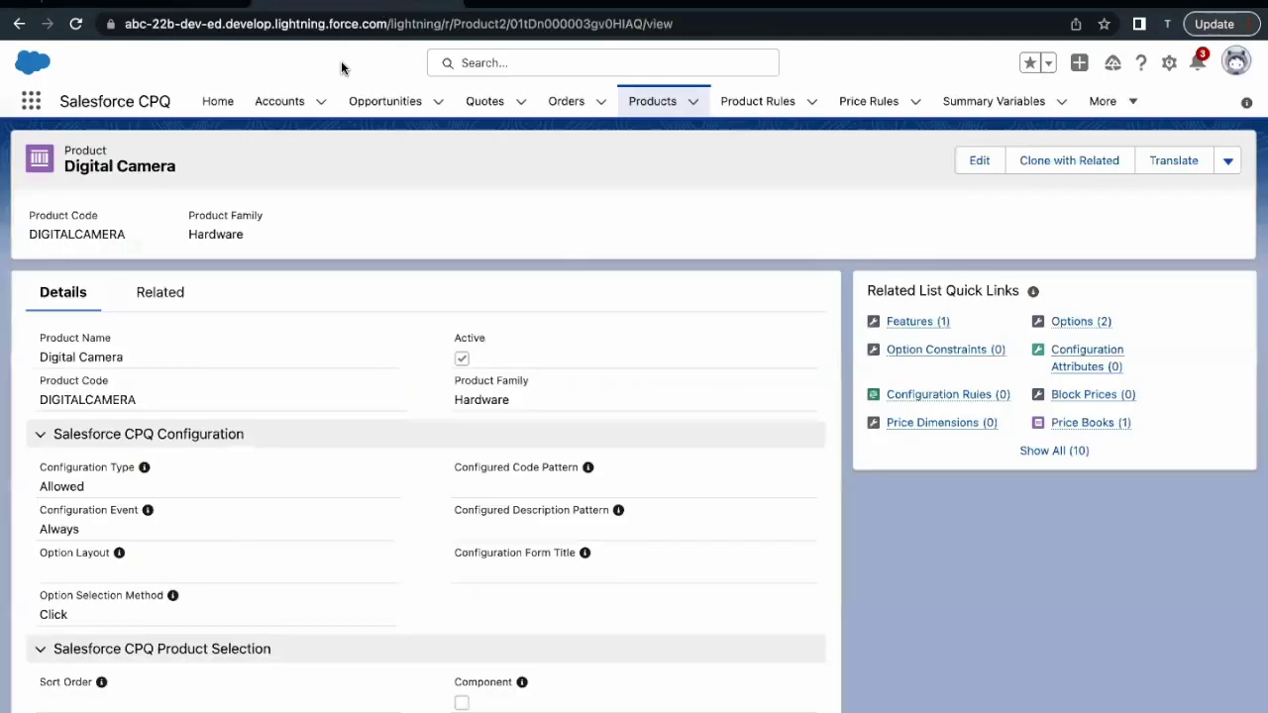
click(172, 294)
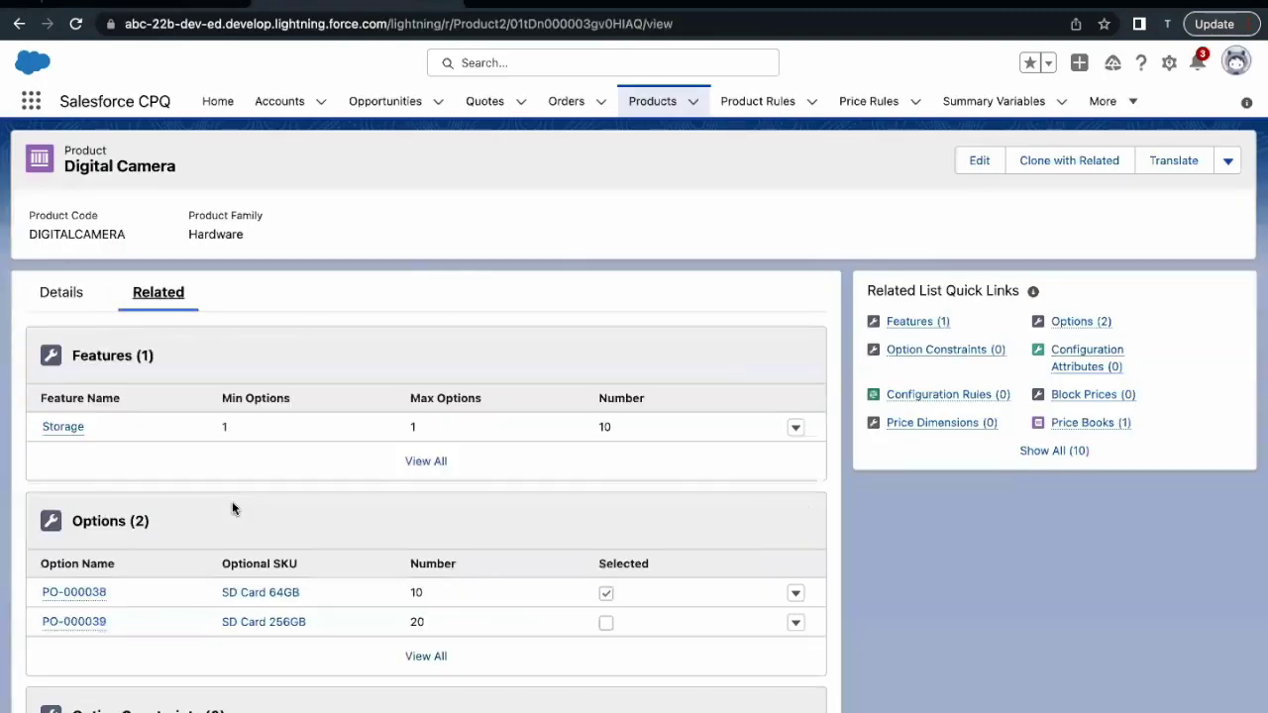
scroll(232, 508, down, 1)
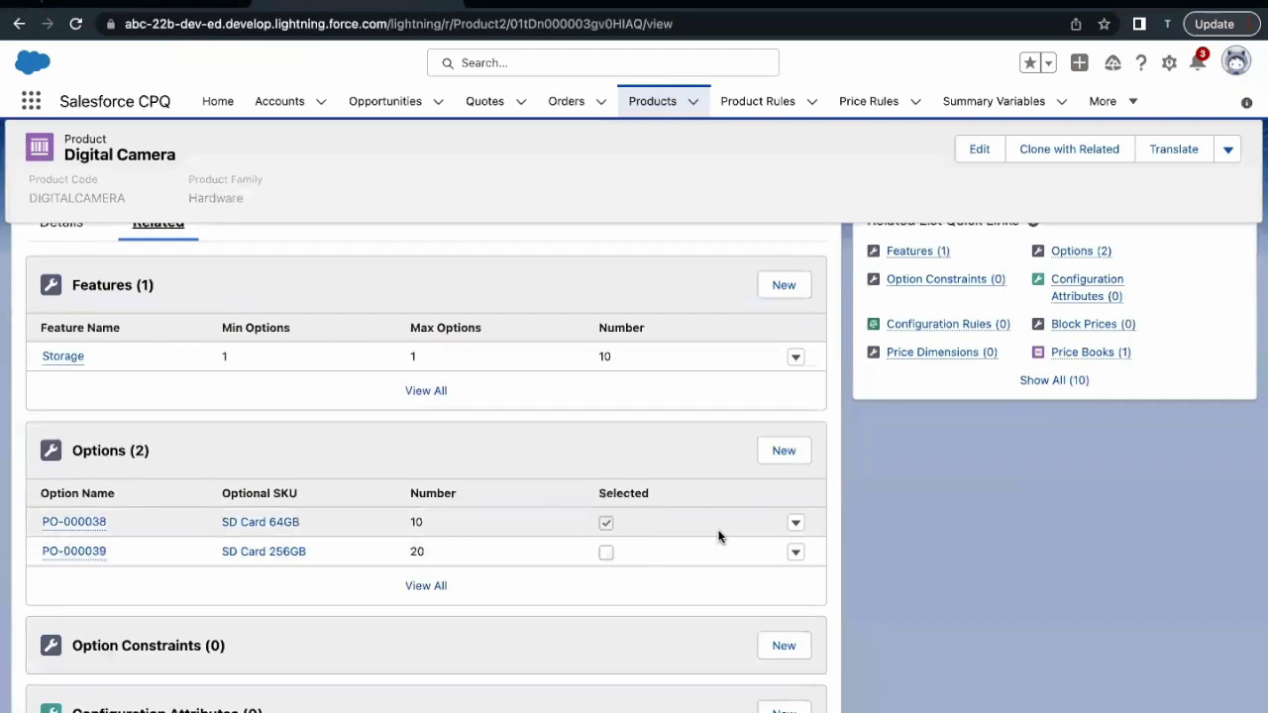
click(794, 523)
click(782, 508)
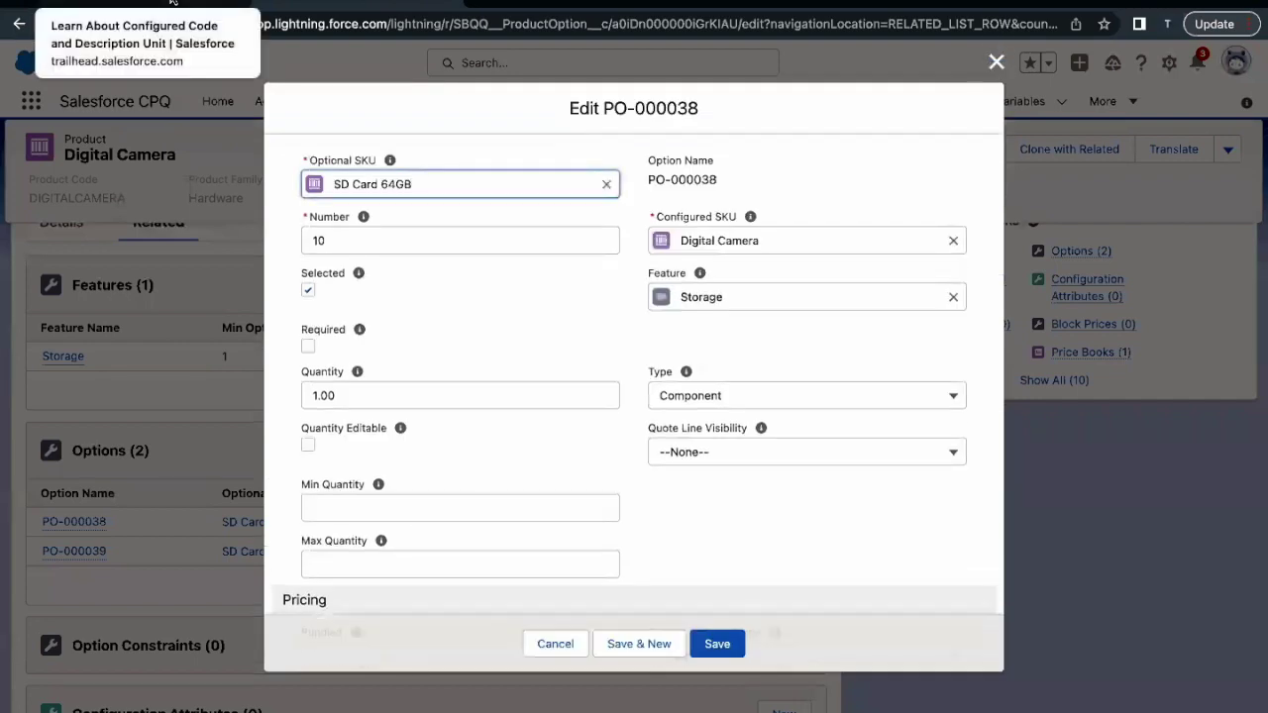
Step: Copy the component code -64GB from the Trailhead challenge into the Component Code of the SD Card 64GB option
scroll(409, 442, down, 5)
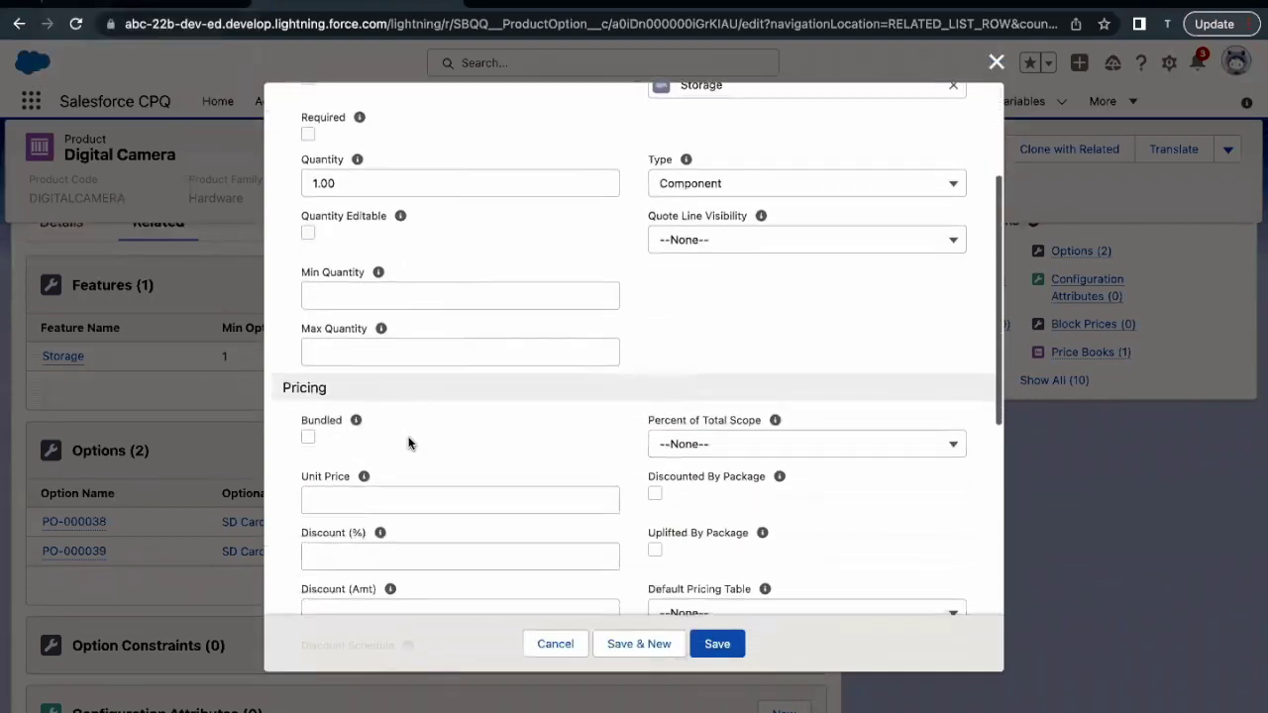
scroll(409, 443, down, 2)
scroll(407, 435, down, 1)
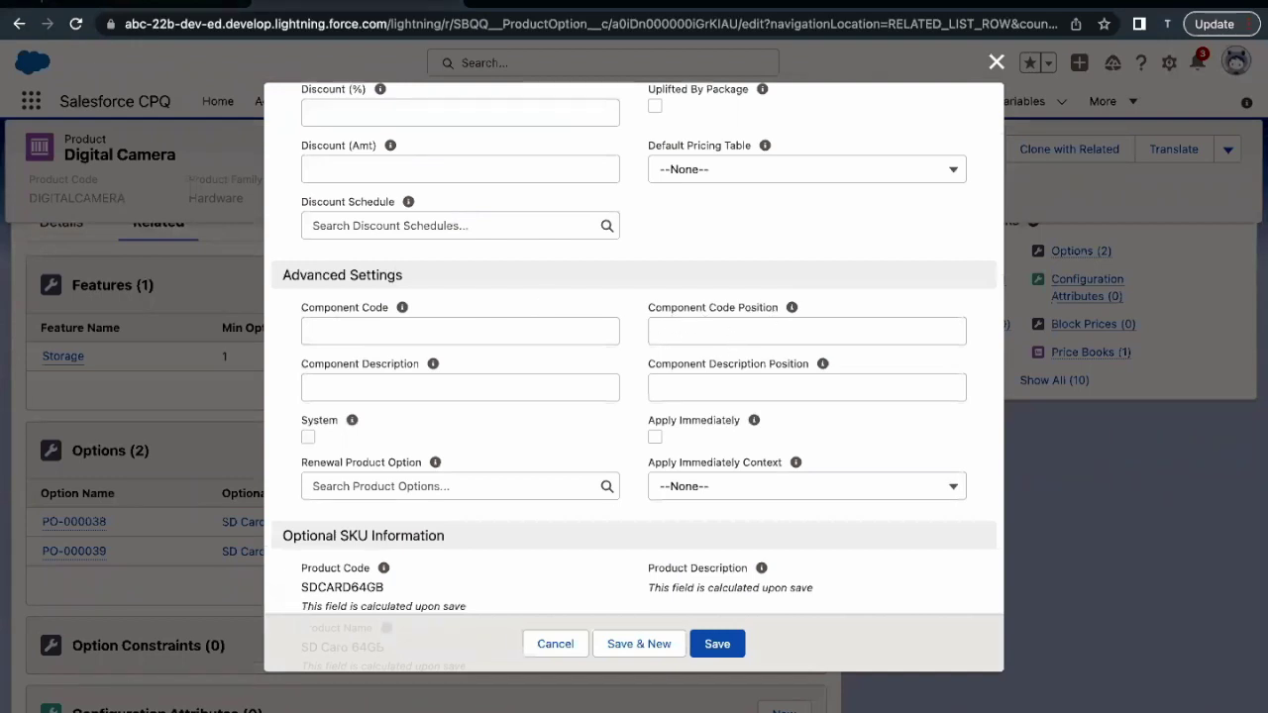
click(133, 6)
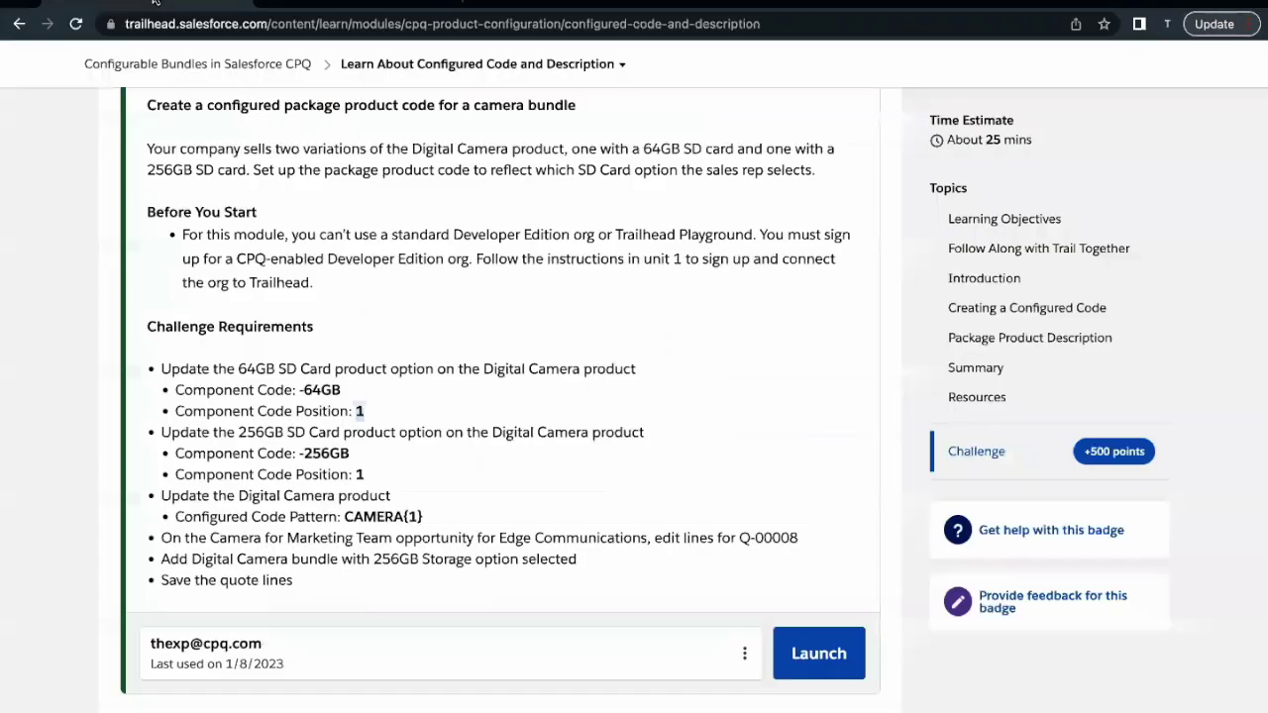
drag(297, 389, 341, 390)
key(ctrl+c)
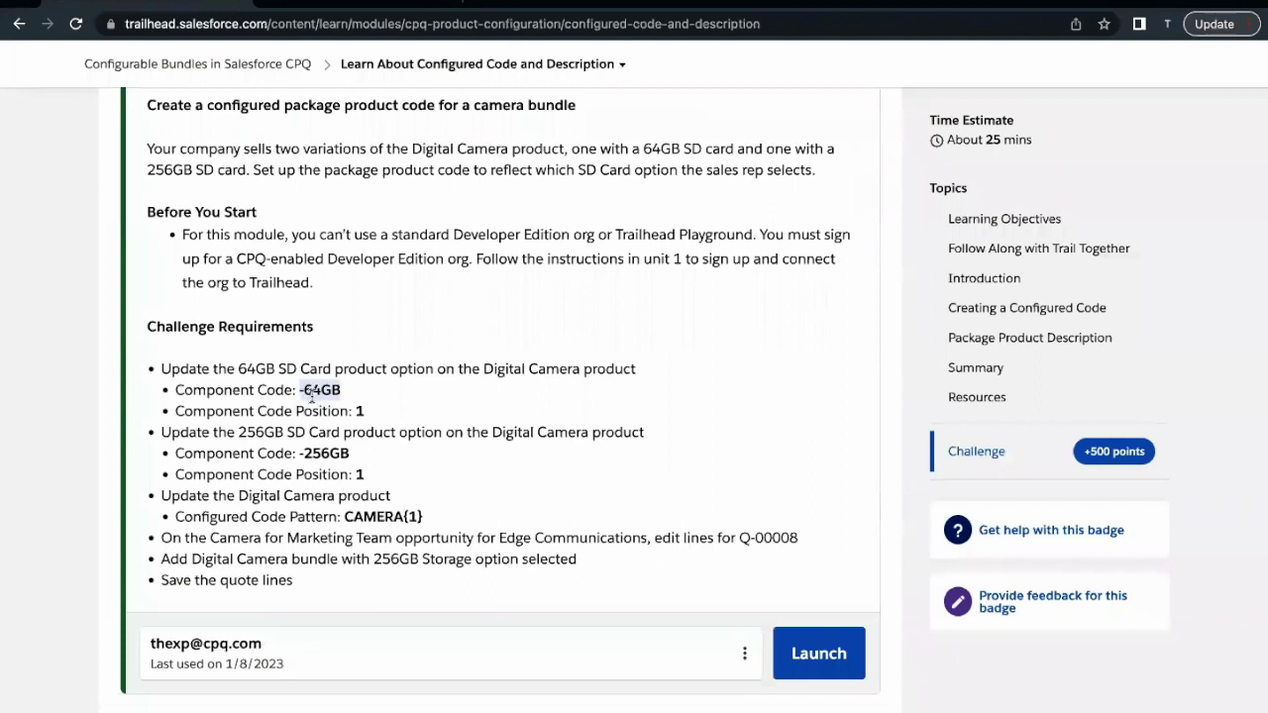
key(ctrl+Tab)
click(367, 329)
key(ctrl+v)
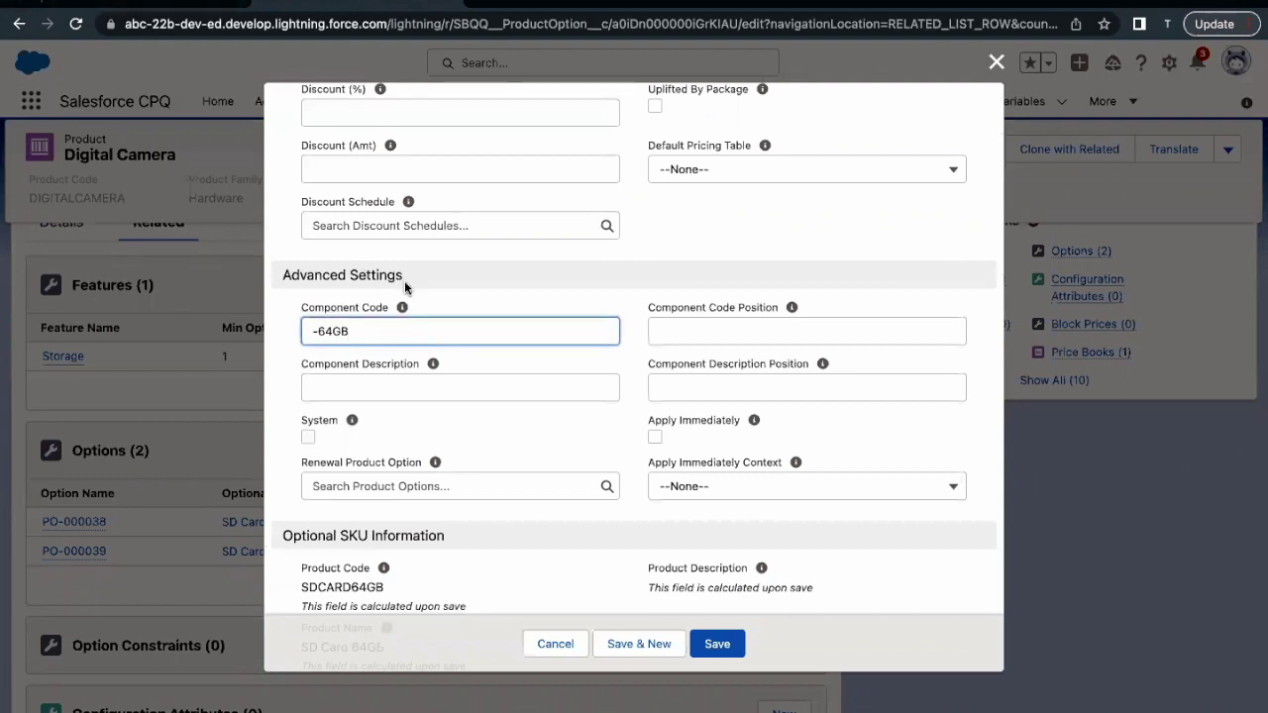
Step: Set the Component Code Position of the SD Card 64GB option to 1 and save the option
scroll(396, 262, up, 10)
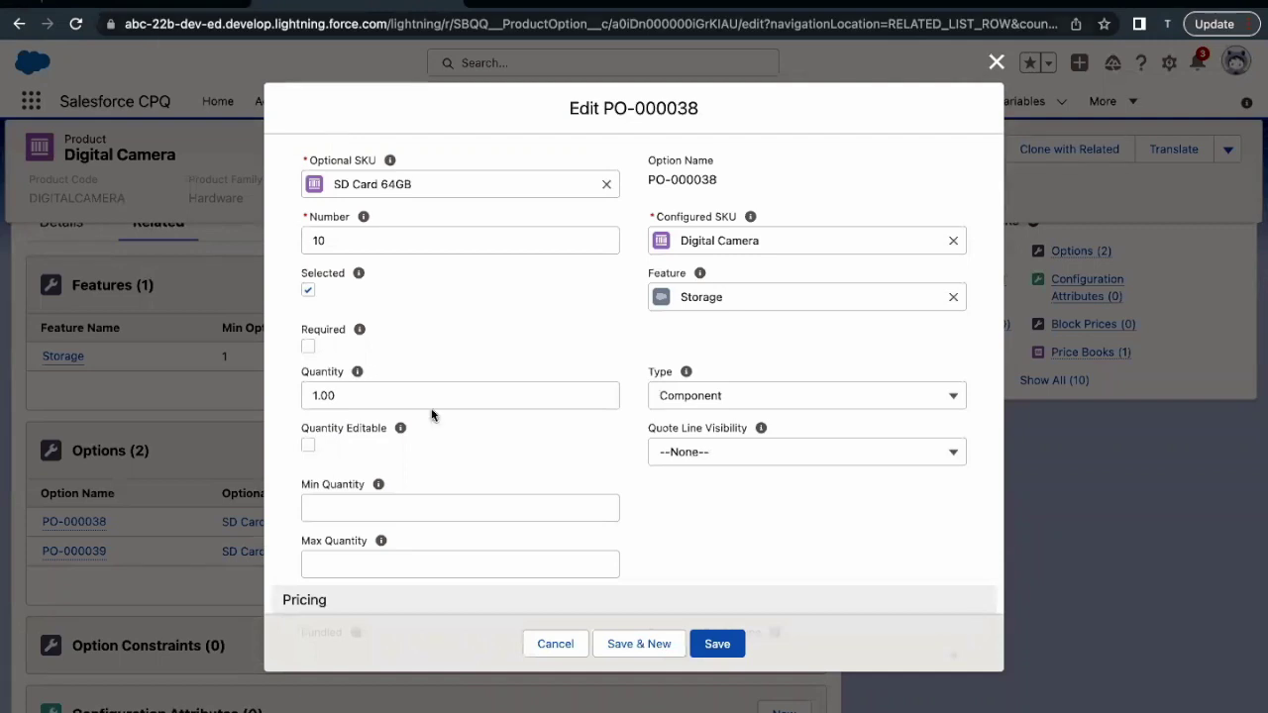
scroll(449, 454, down, 1)
scroll(449, 455, down, 7)
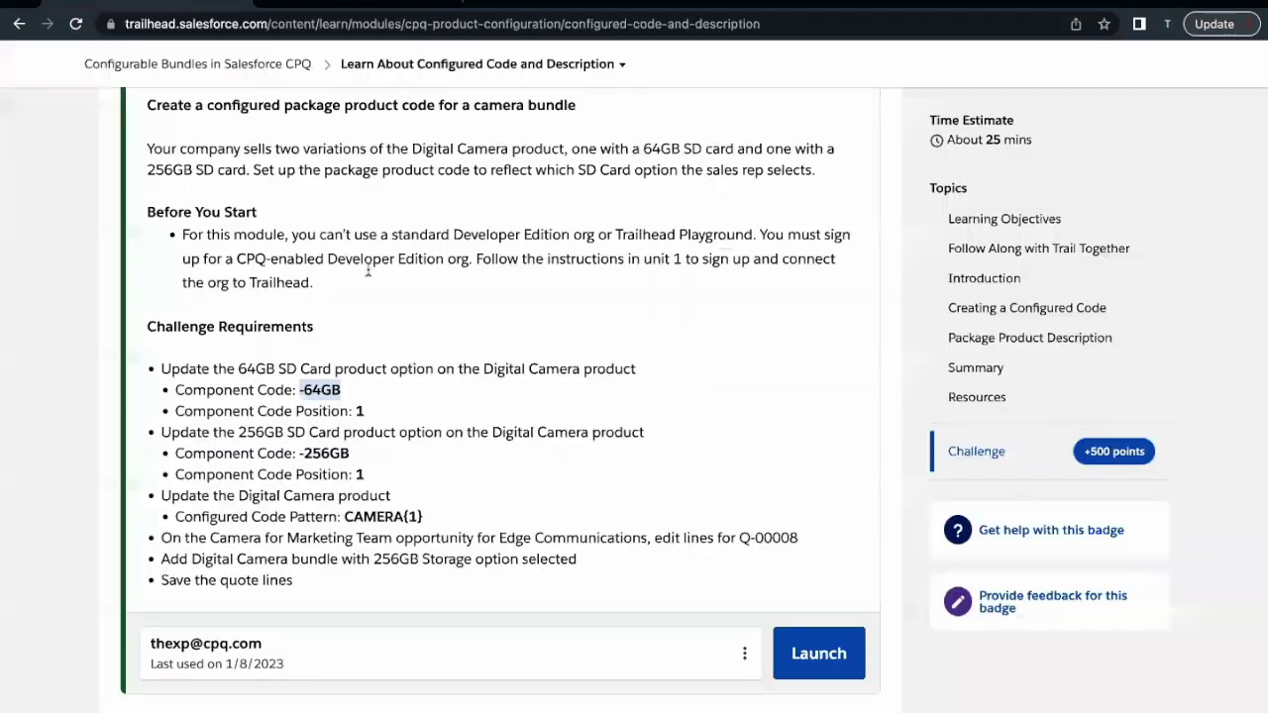
click(468, 6)
click(468, 9)
click(697, 466)
text(1)
scroll(723, 500, down, 1)
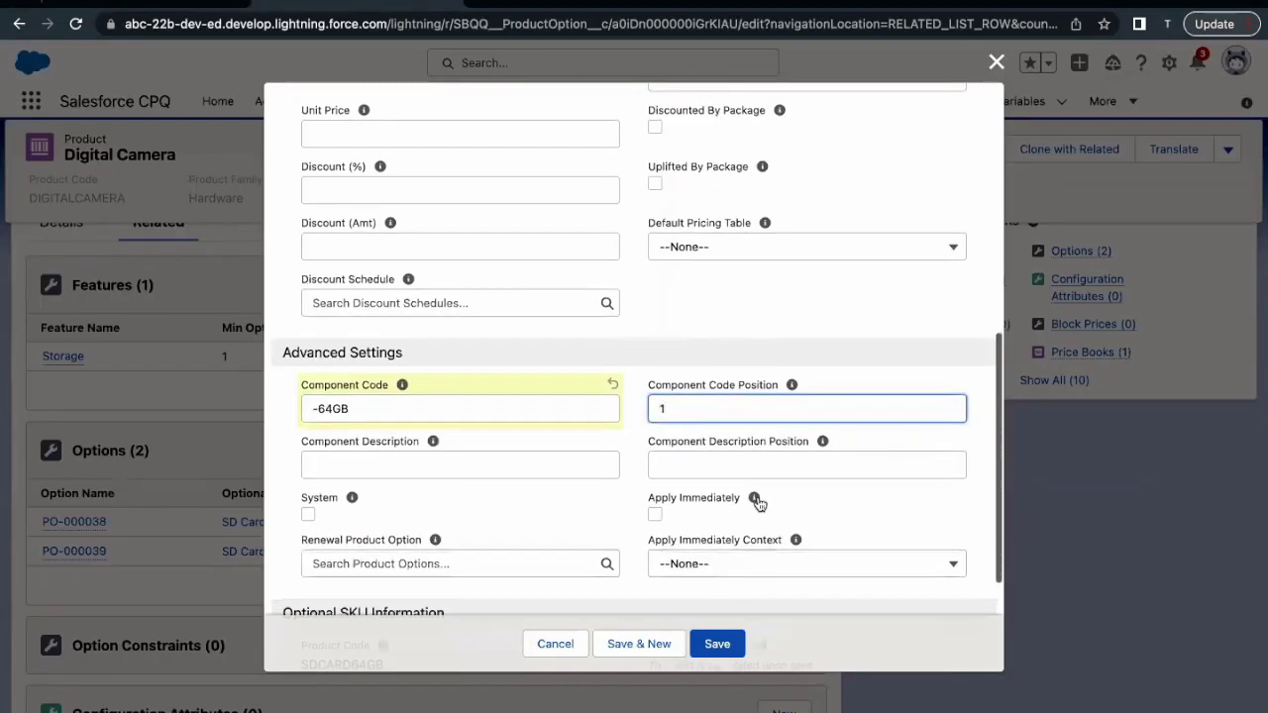
click(713, 645)
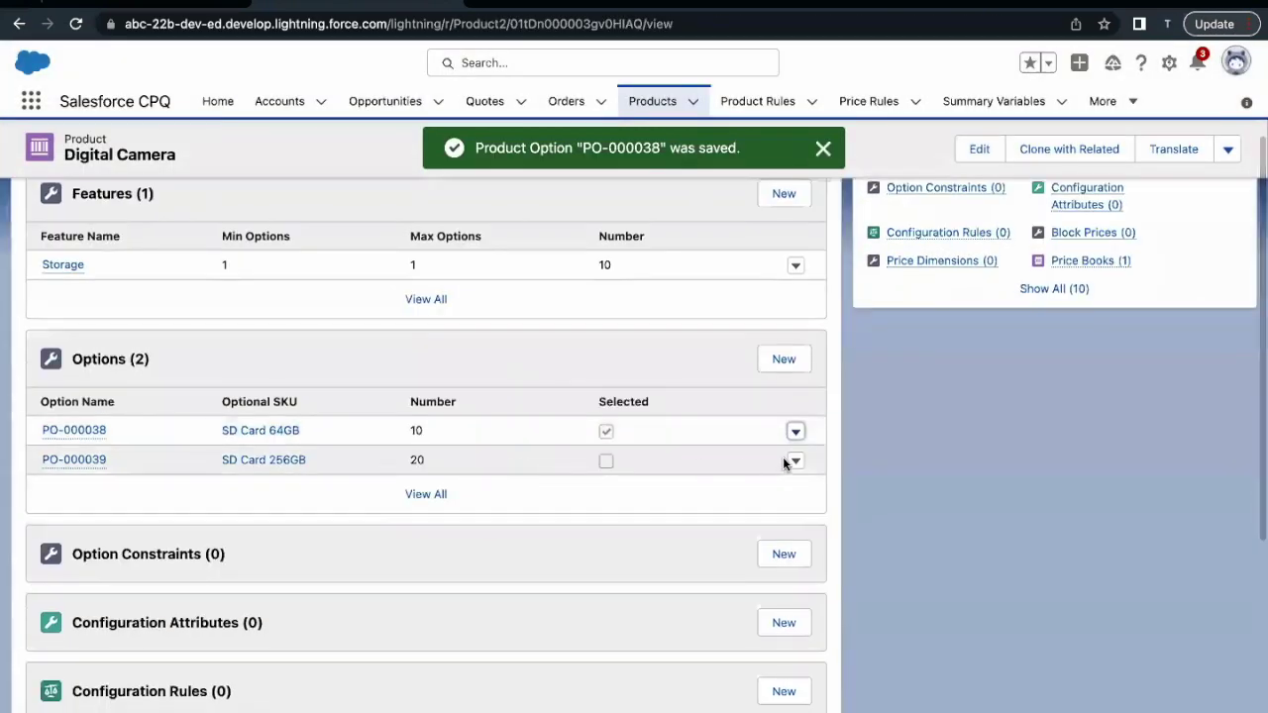
Step: Open the SD Card 256GB option of the Digital Camera product for editing at its Advanced Settings
click(785, 463)
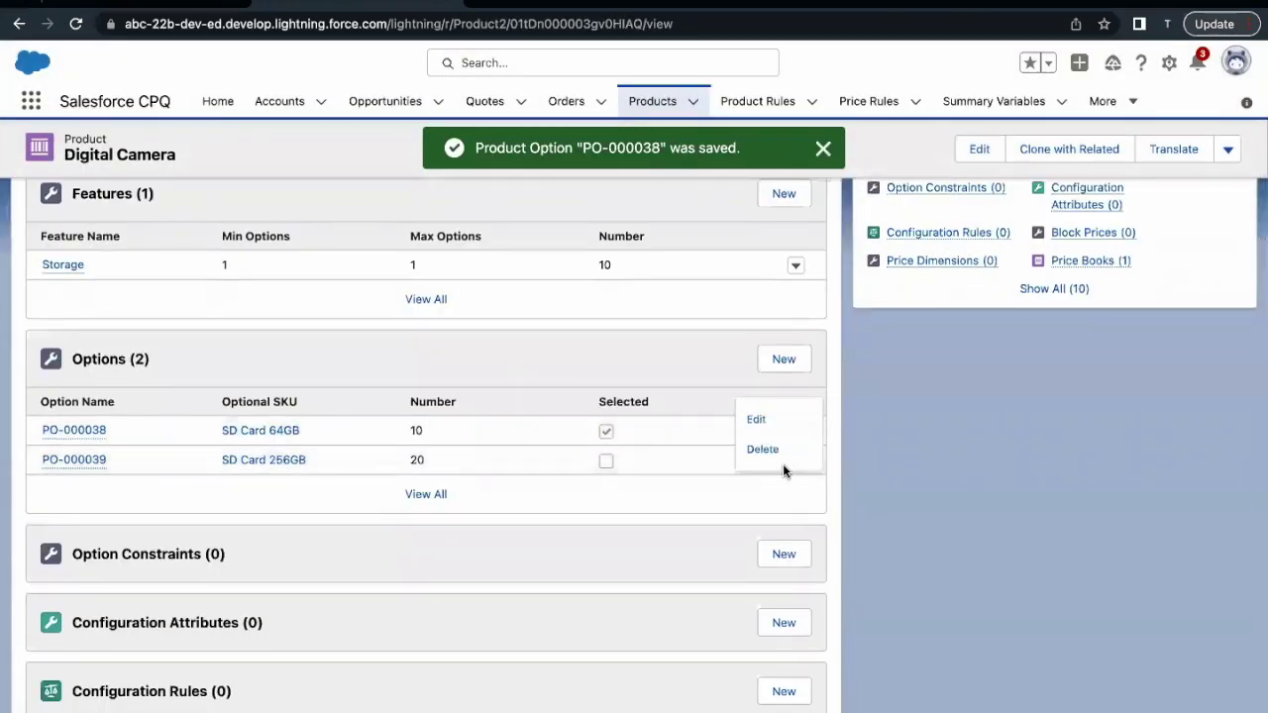
click(756, 419)
scroll(472, 389, down, 10)
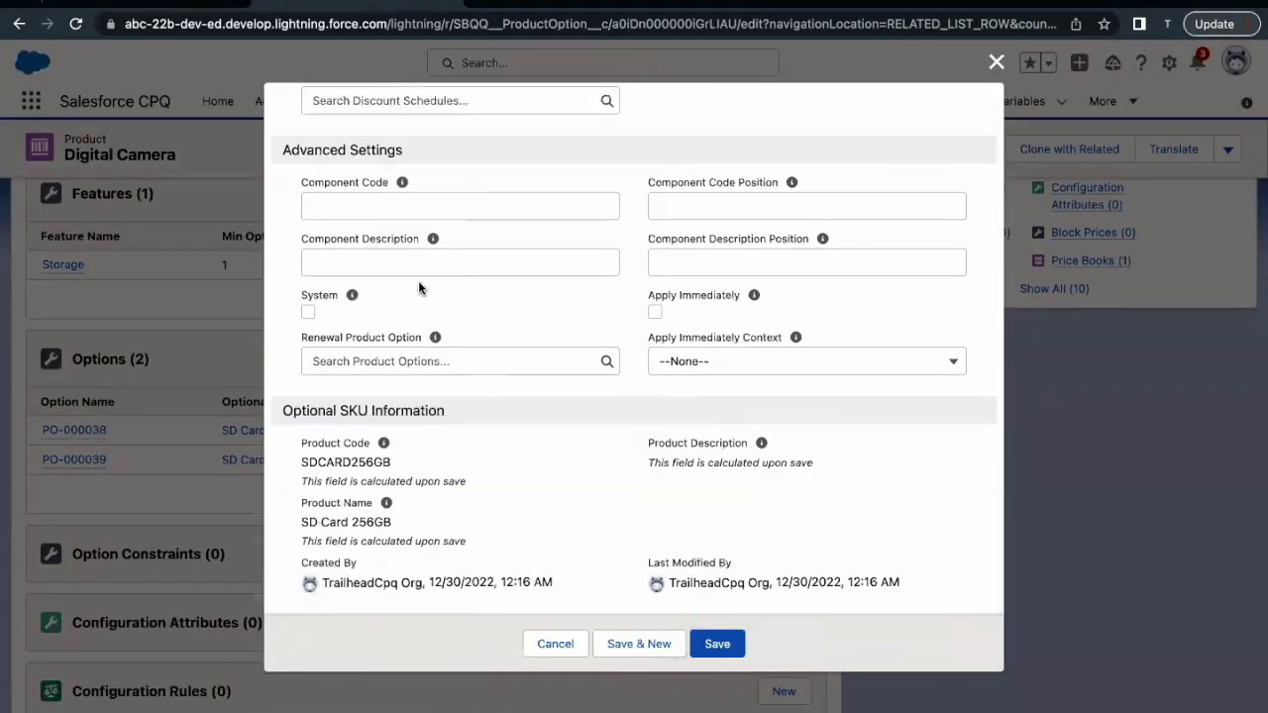
Step: Copy -256GB from the Trailhead challenge into the SD Card 256GB option's Component Code, set Component Code Position to 1, and save
key(ctrl+Tab)
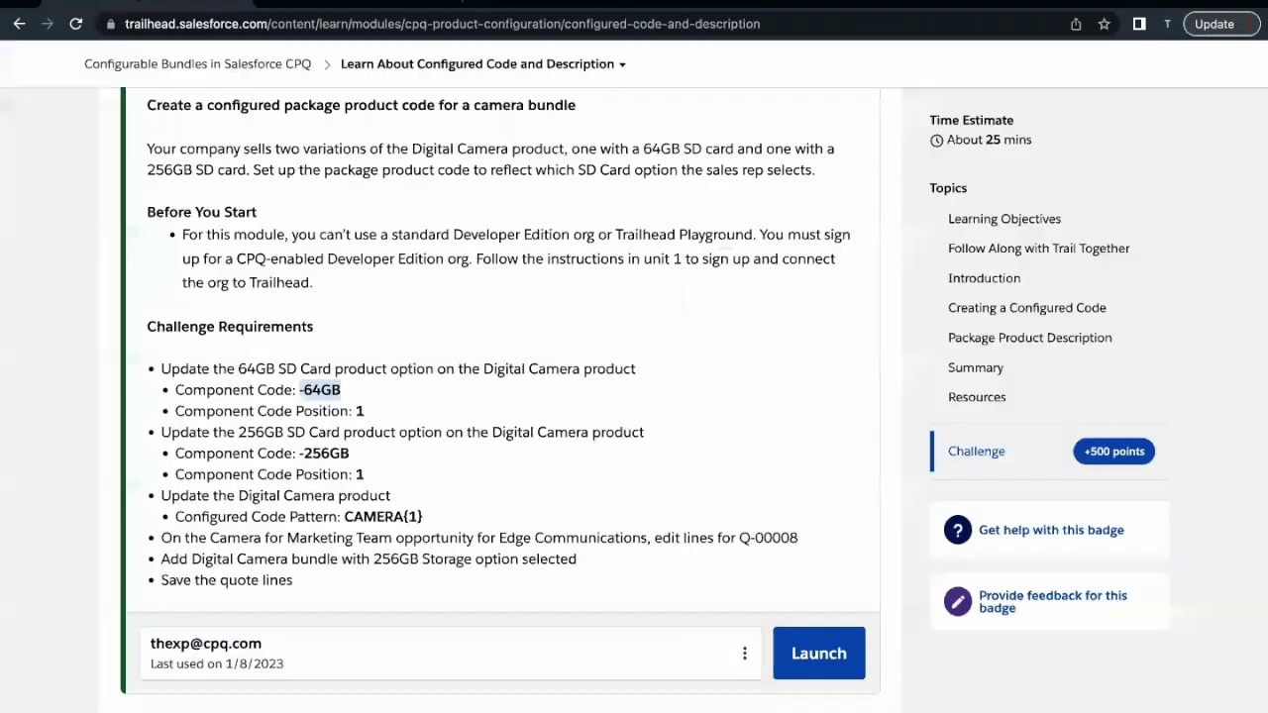
click(295, 453)
drag(296, 452, 366, 458)
key(ctrl+c)
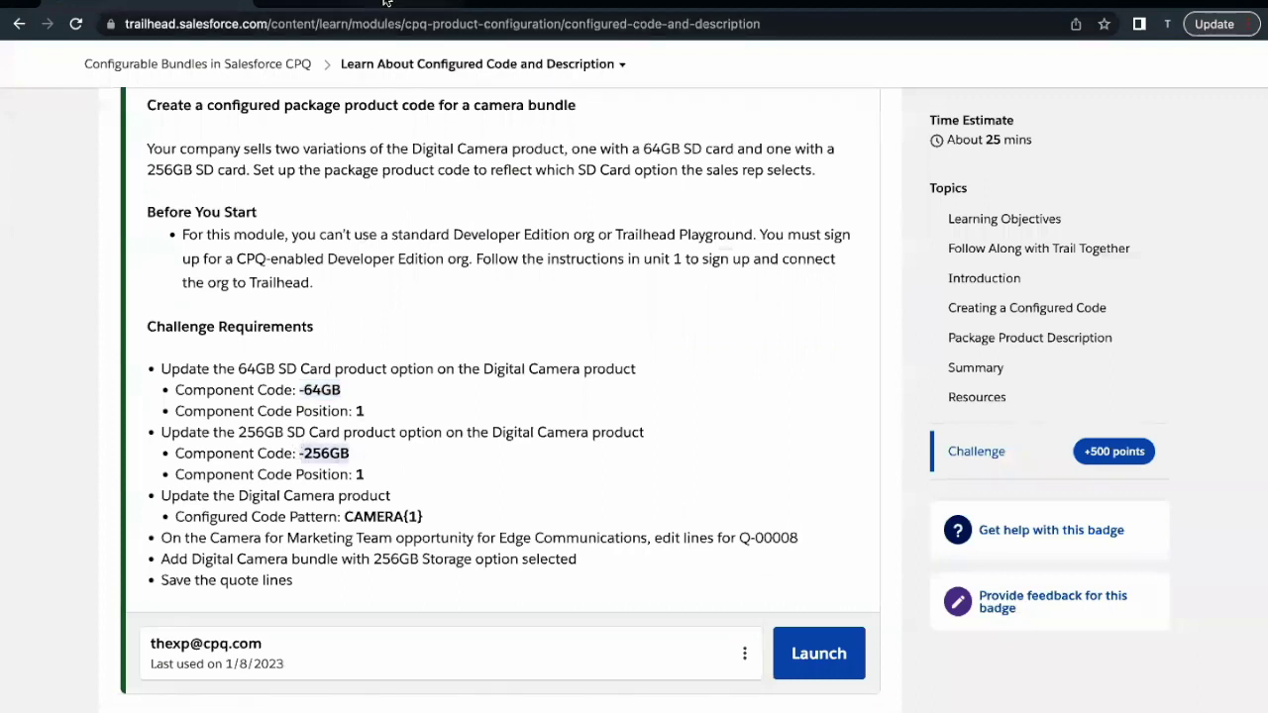
key(ctrl+Tab)
click(466, 210)
key(ctrl+v)
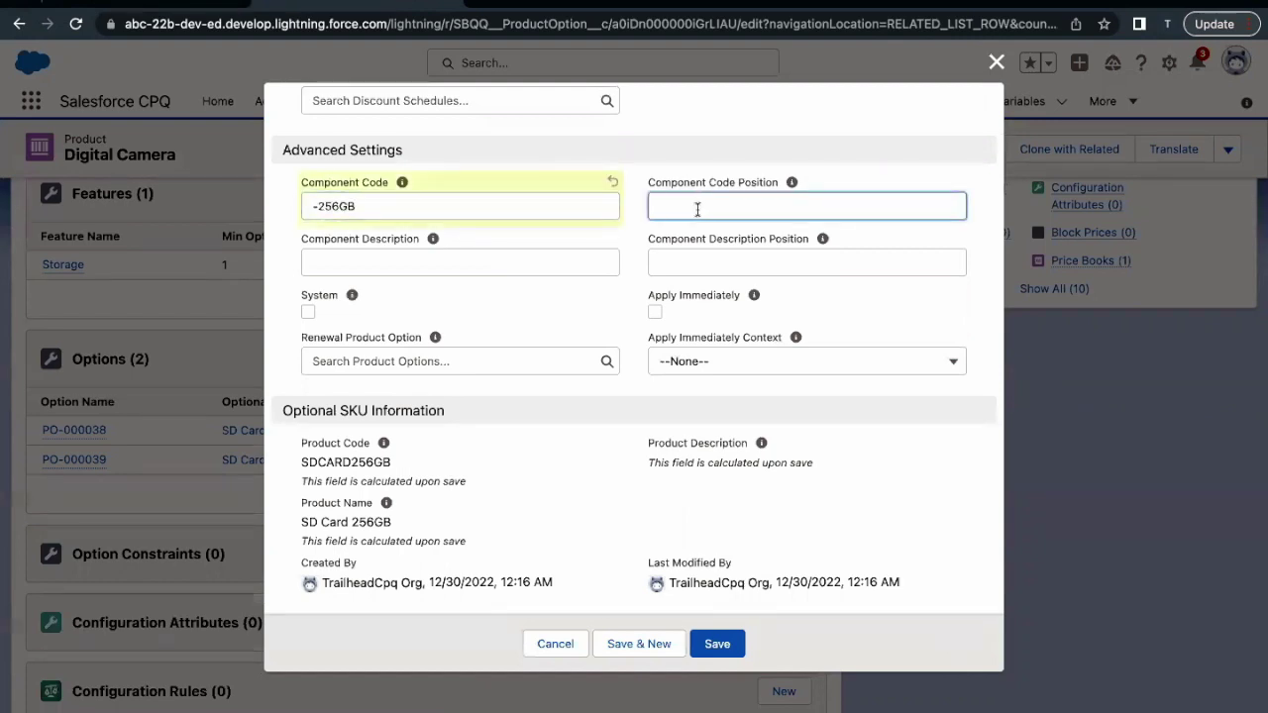
text(1)
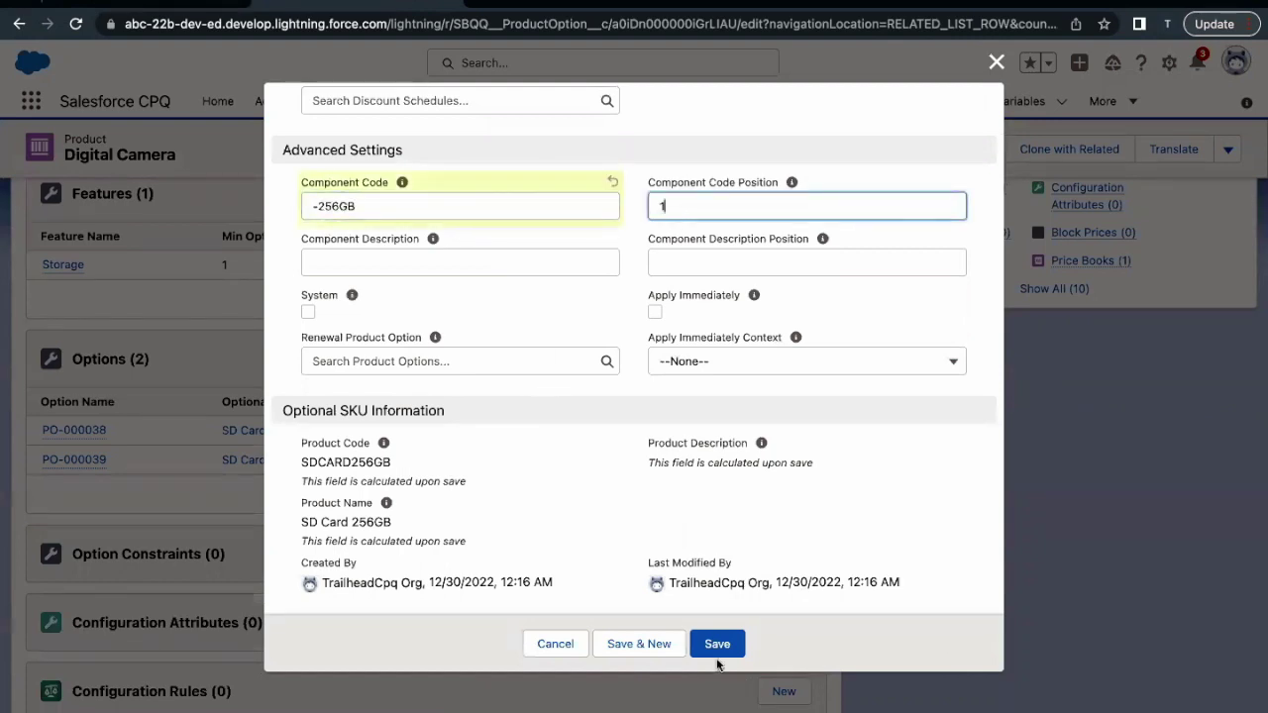
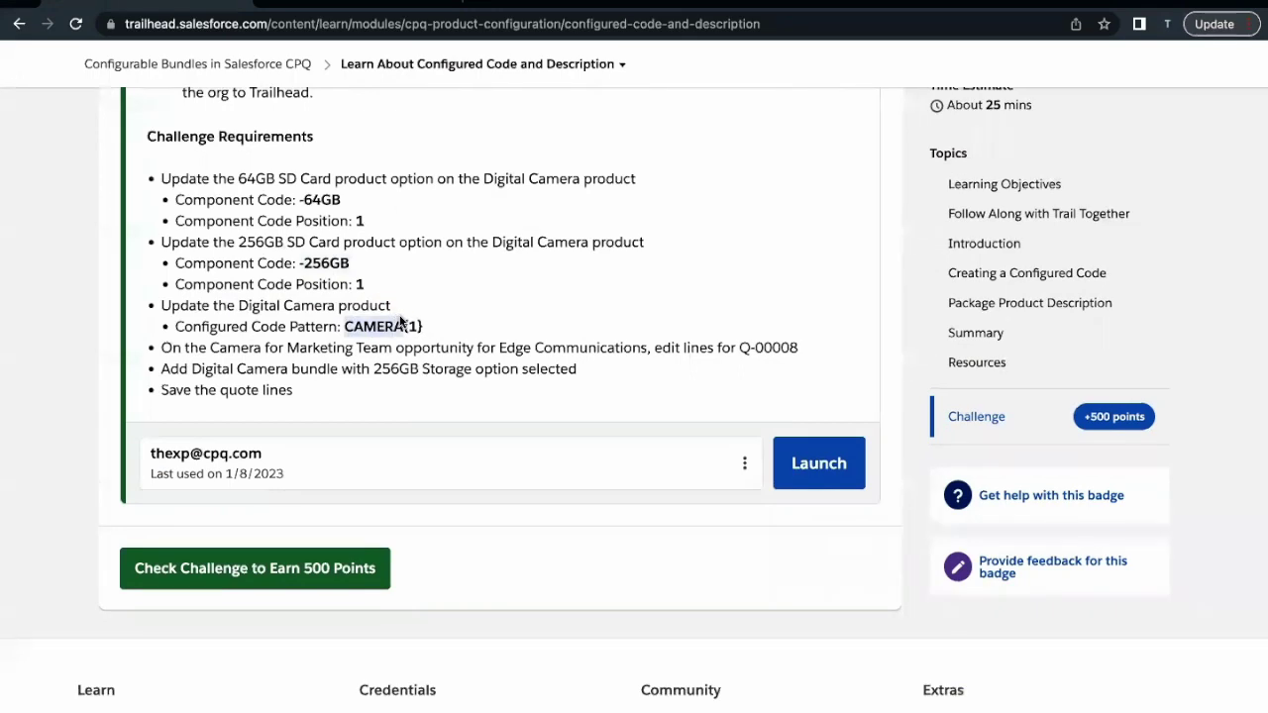
Step: Examine the challenge's Configured Code Pattern for the Digital Camera and how its placeholder relates to the component codes and positions
scroll(397, 318, up, 4)
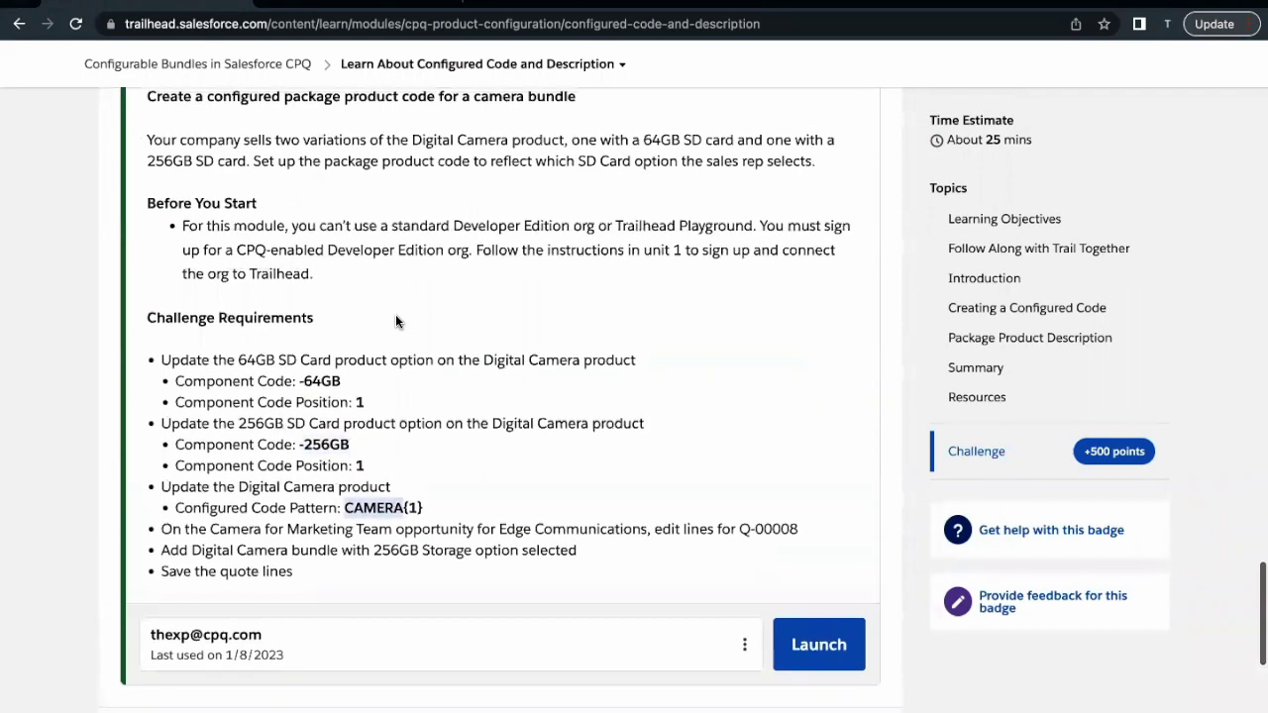
scroll(396, 321, down, 1)
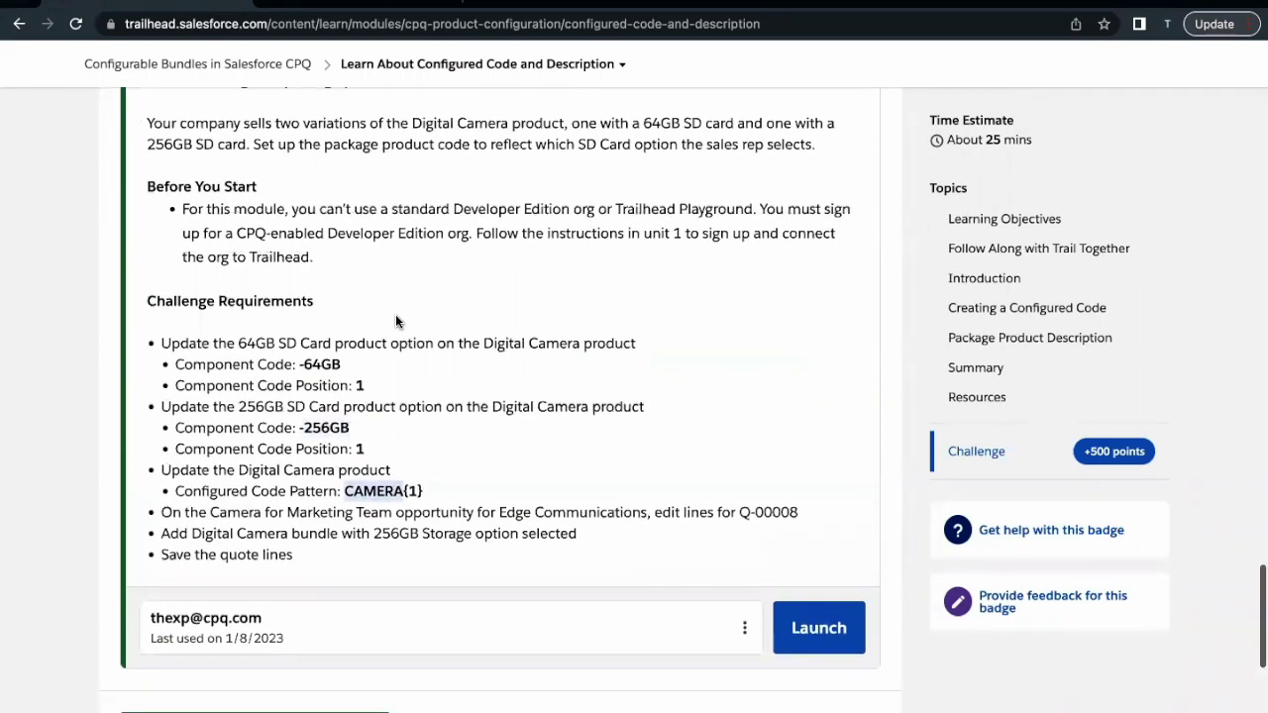
scroll(395, 321, down, 1)
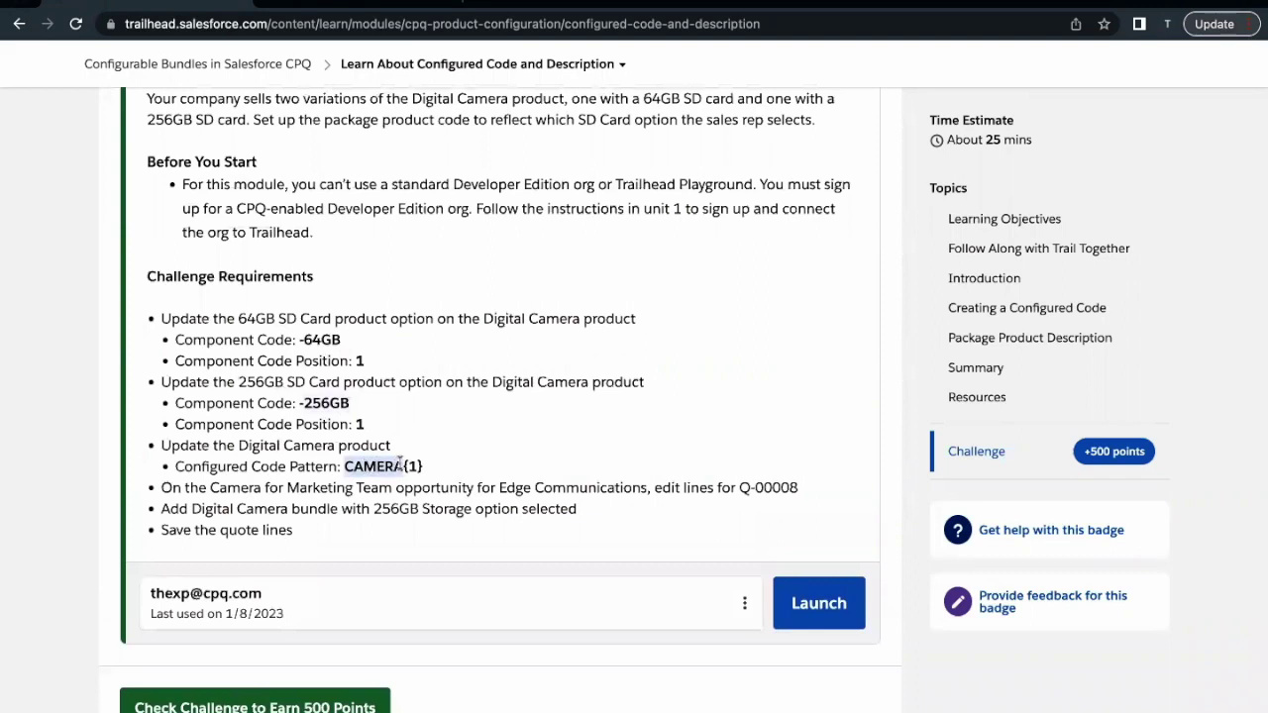
drag(405, 465, 426, 472)
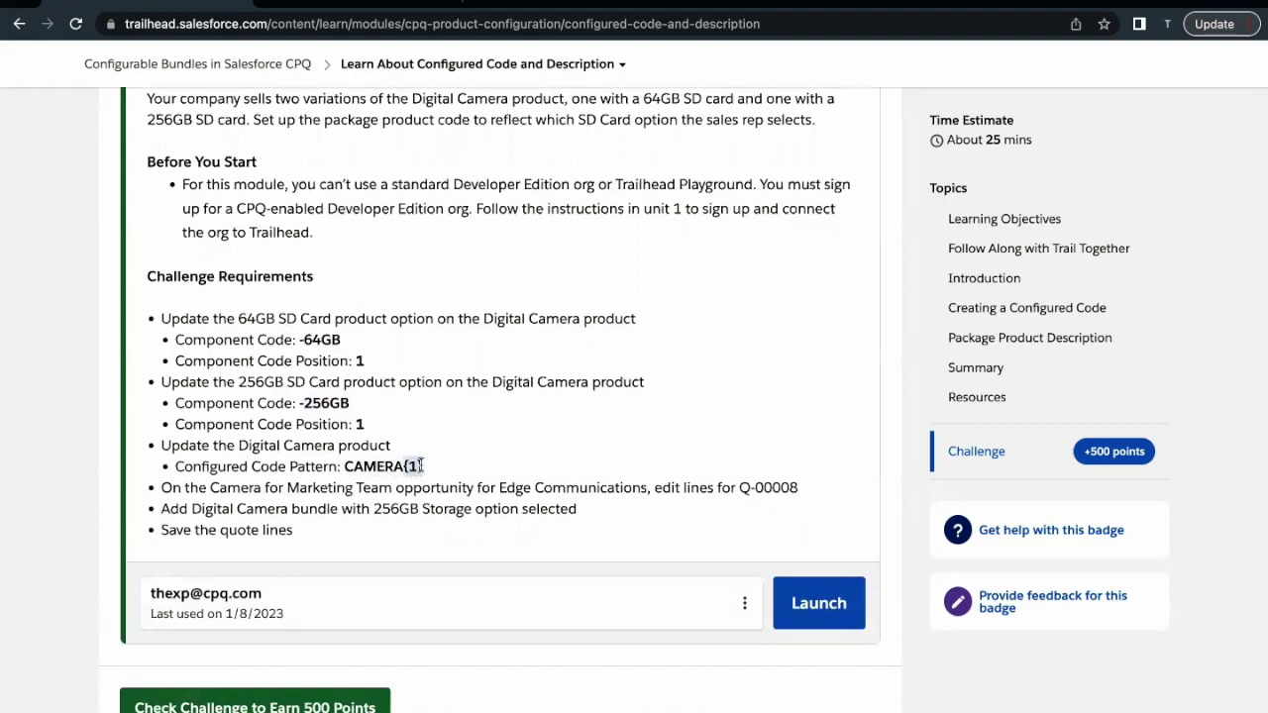
click(423, 467)
double_click(423, 465)
drag(277, 403, 357, 422)
double_click(341, 403)
drag(299, 402, 363, 406)
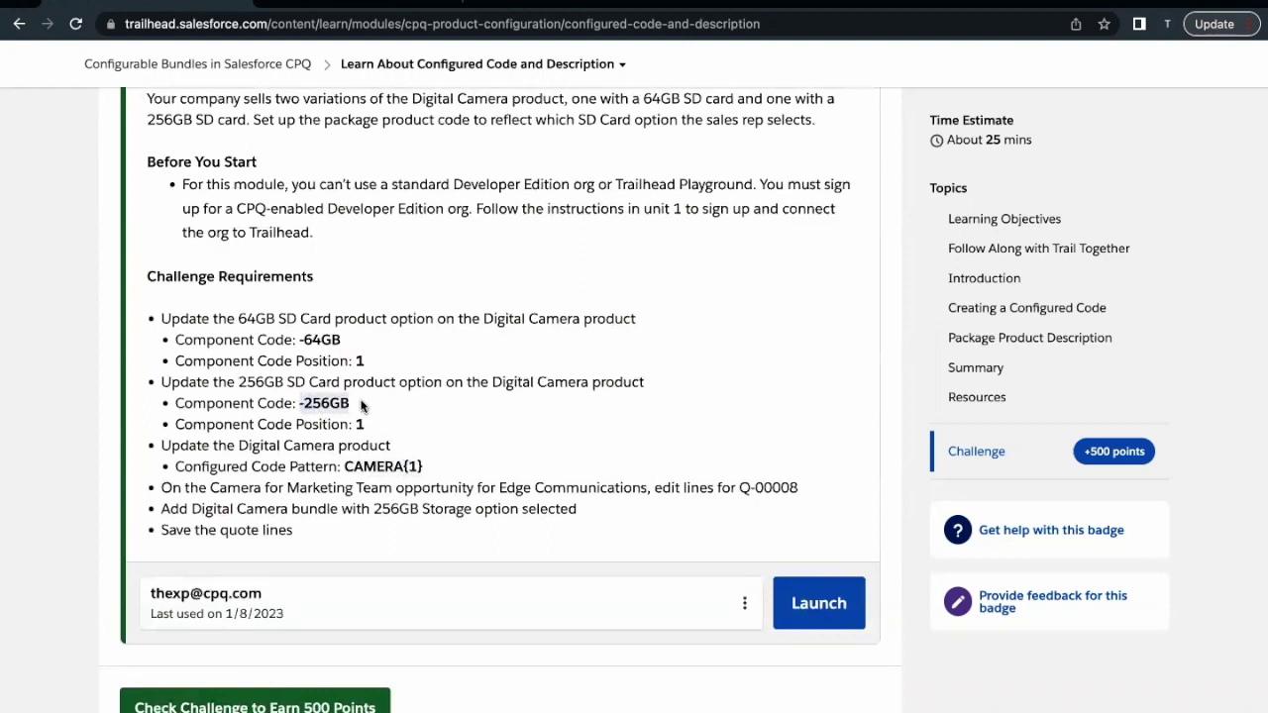
Step: Return to the Digital Camera product in Salesforce, locate Configured Code Pattern in its details, and open the product for editing
click(374, 6)
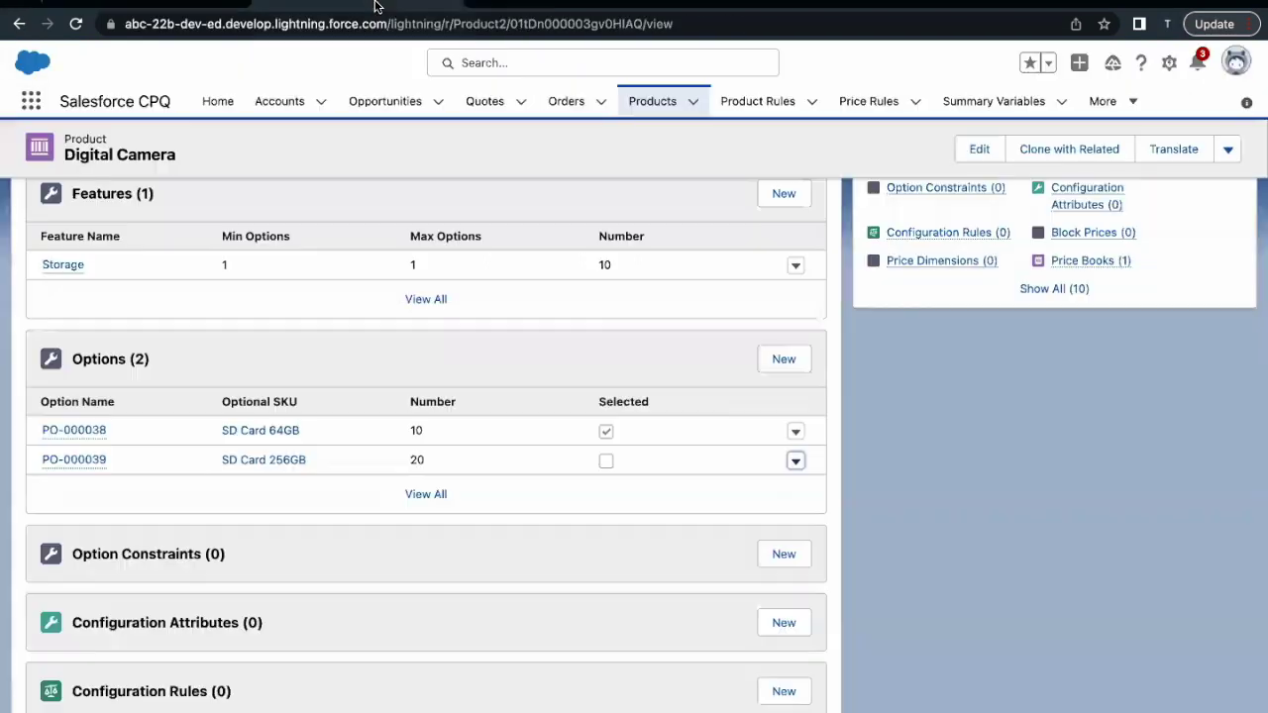
scroll(173, 188, up, 3)
click(58, 294)
scroll(219, 404, down, 2)
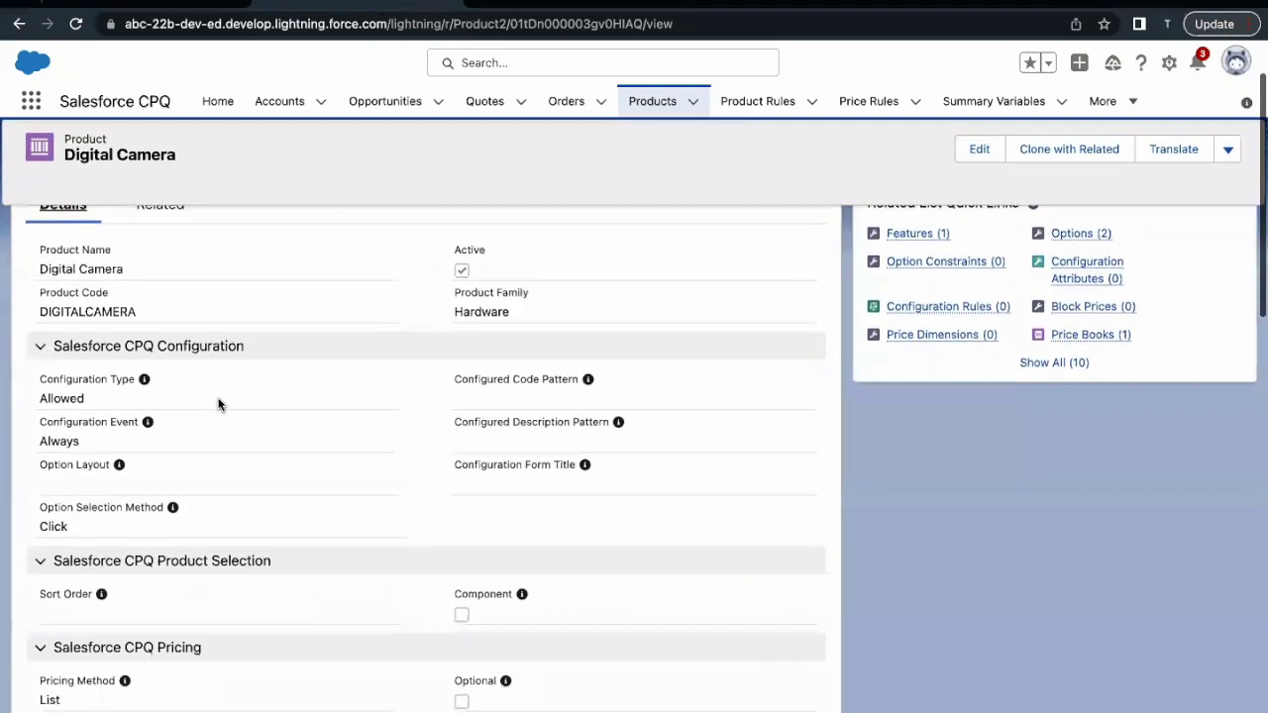
drag(449, 379, 576, 377)
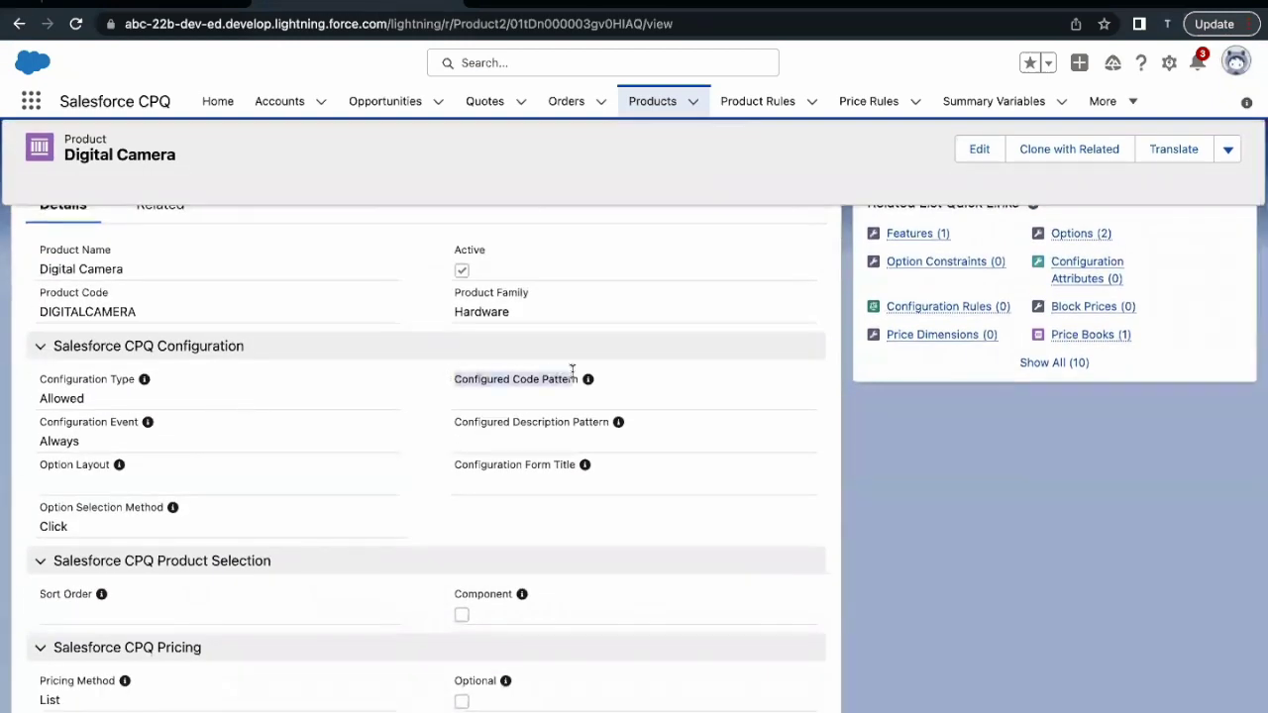
scroll(727, 388, up, 1)
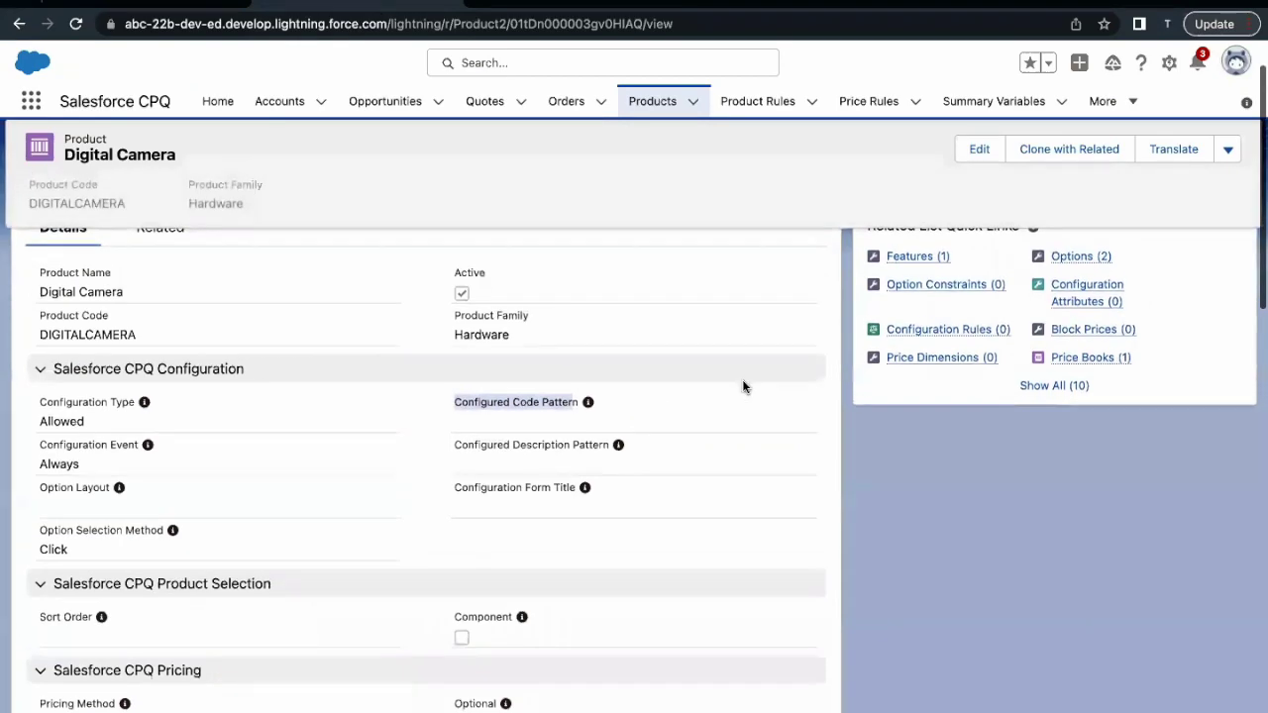
click(977, 154)
Step: Copy CAMERA{1} from the Trailhead challenge into the Digital Camera product's Configured Code Pattern and save the product
key(ctrl+Tab)
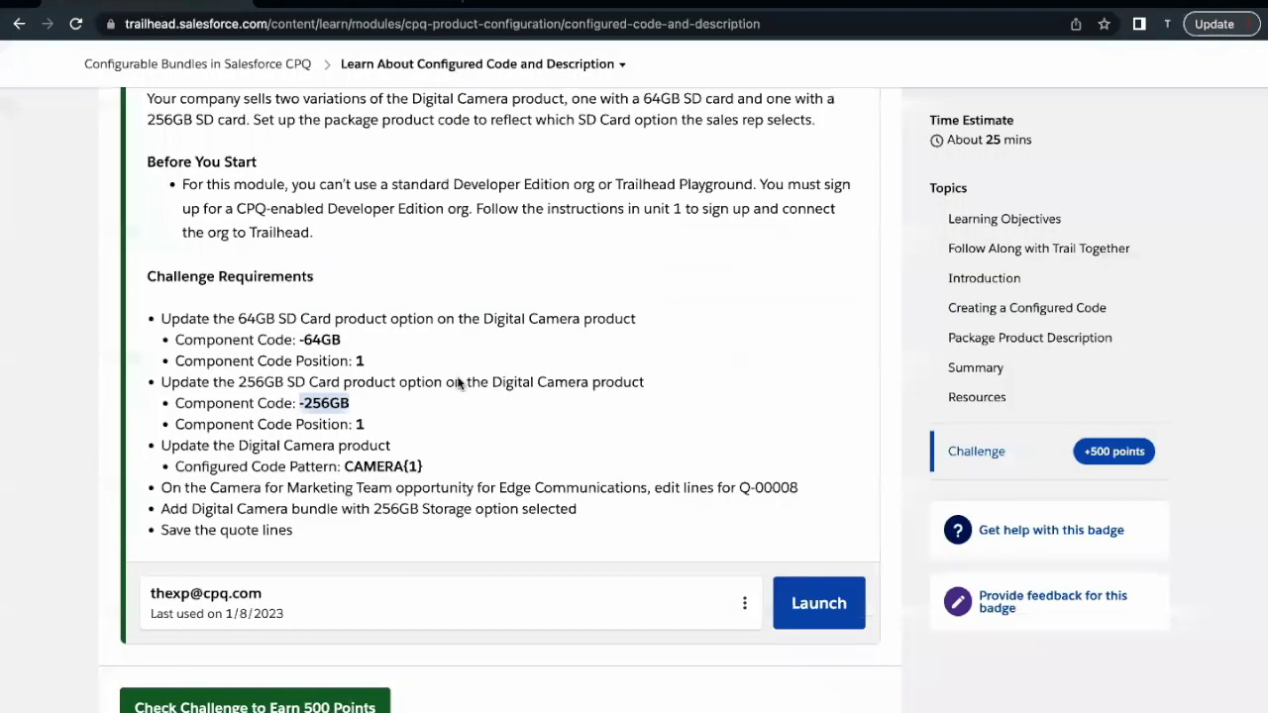
drag(344, 467, 442, 469)
key(ctrl+c)
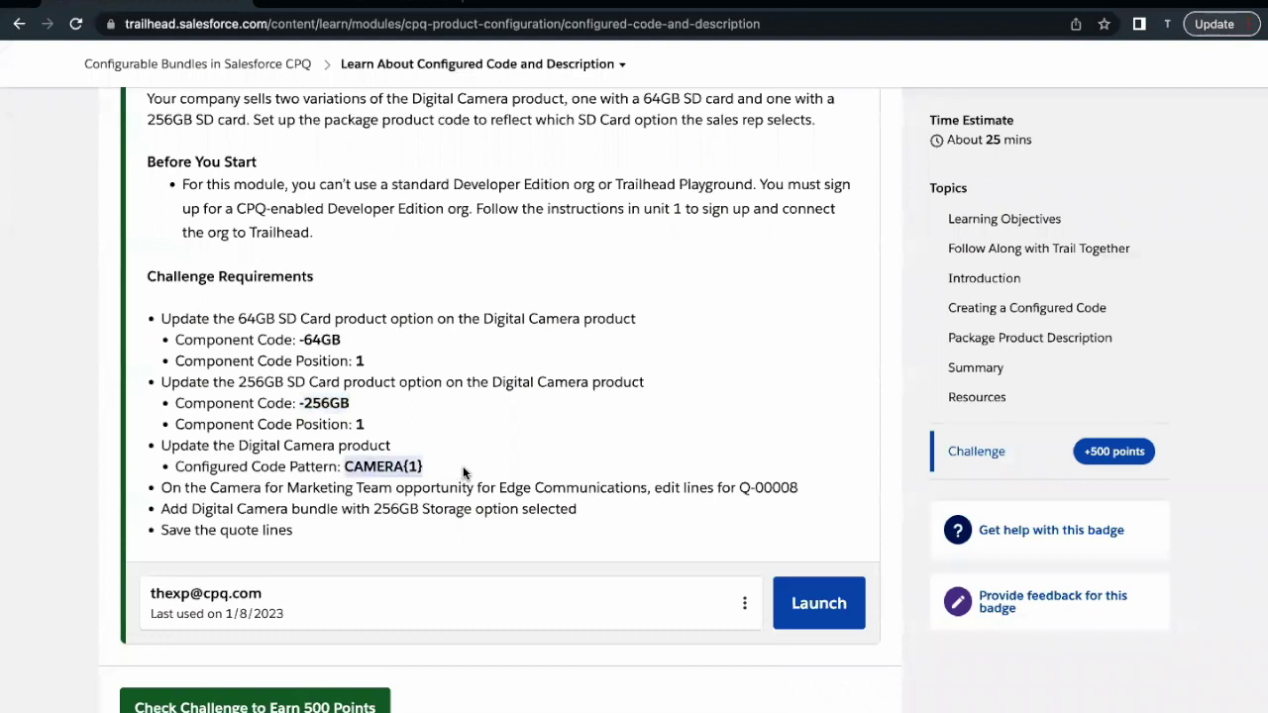
click(307, 8)
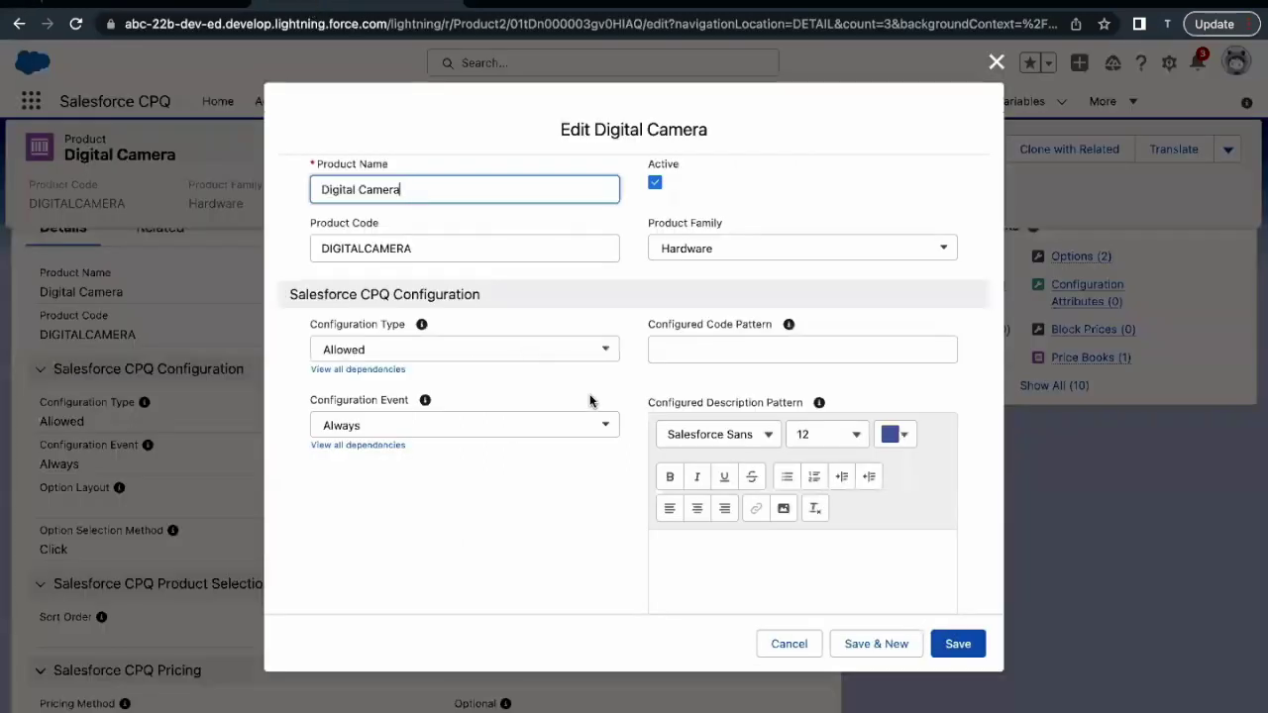
scroll(589, 399, down, 1)
click(730, 316)
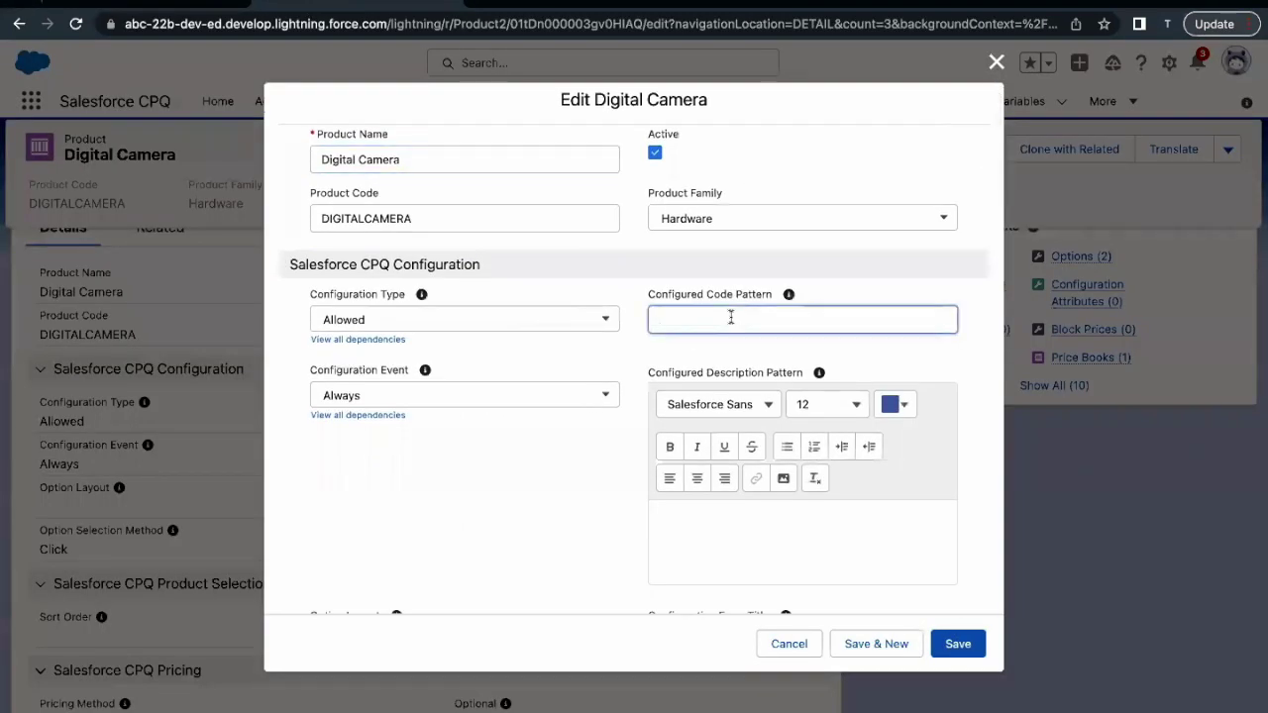
key(ctrl+v)
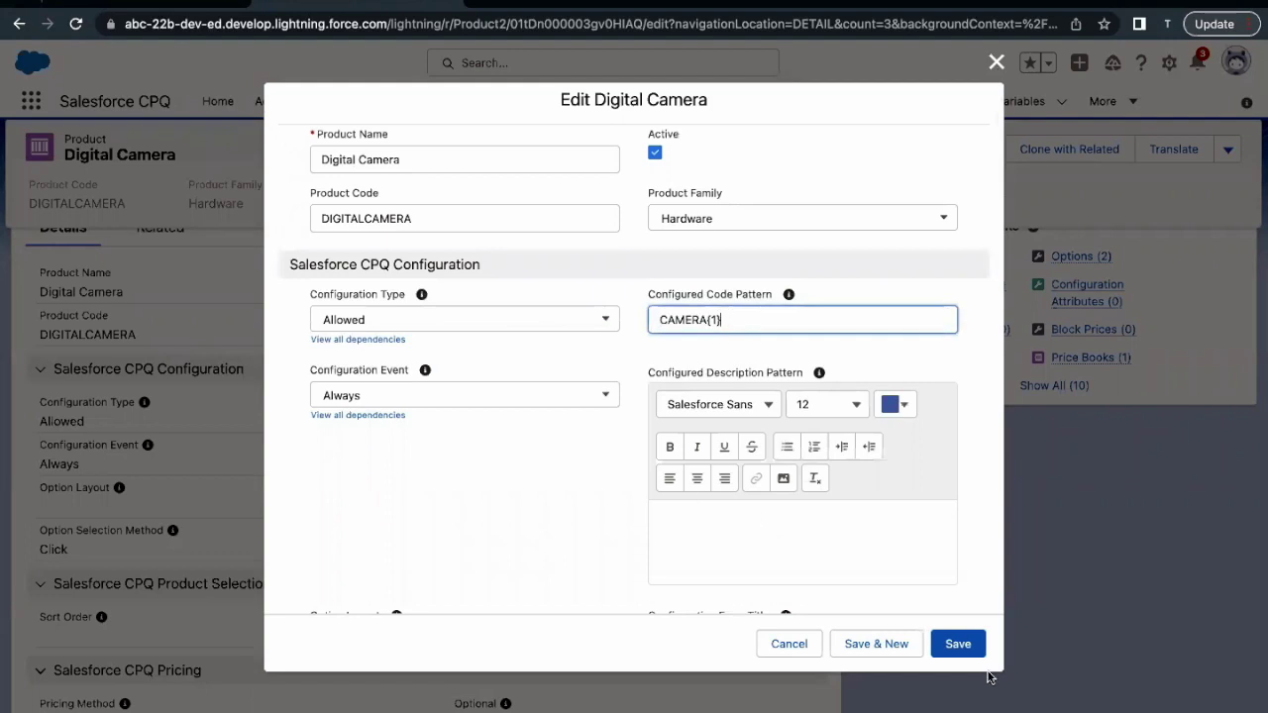
drag(707, 315, 726, 317)
click(957, 643)
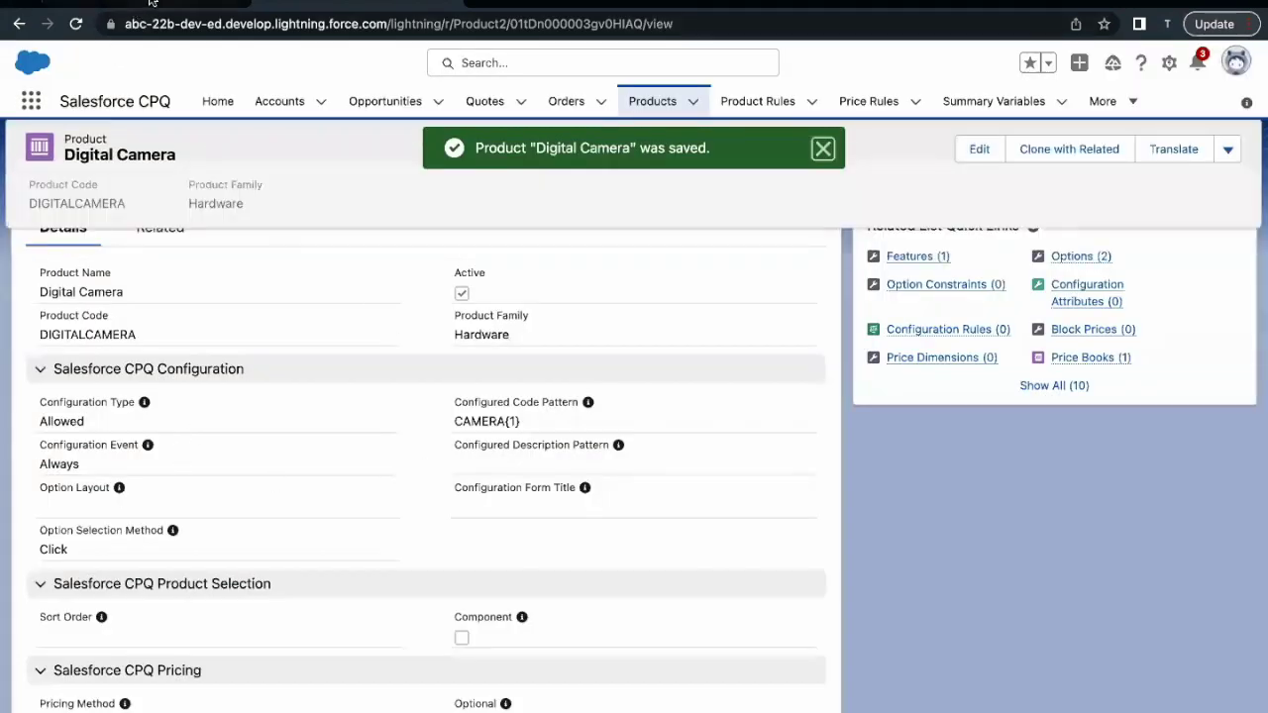
Step: Check the challenge's opportunity requirement for Edge Communications and open the Salesforce Accounts list in a new browser tab
click(150, 3)
scroll(300, 396, down, 1)
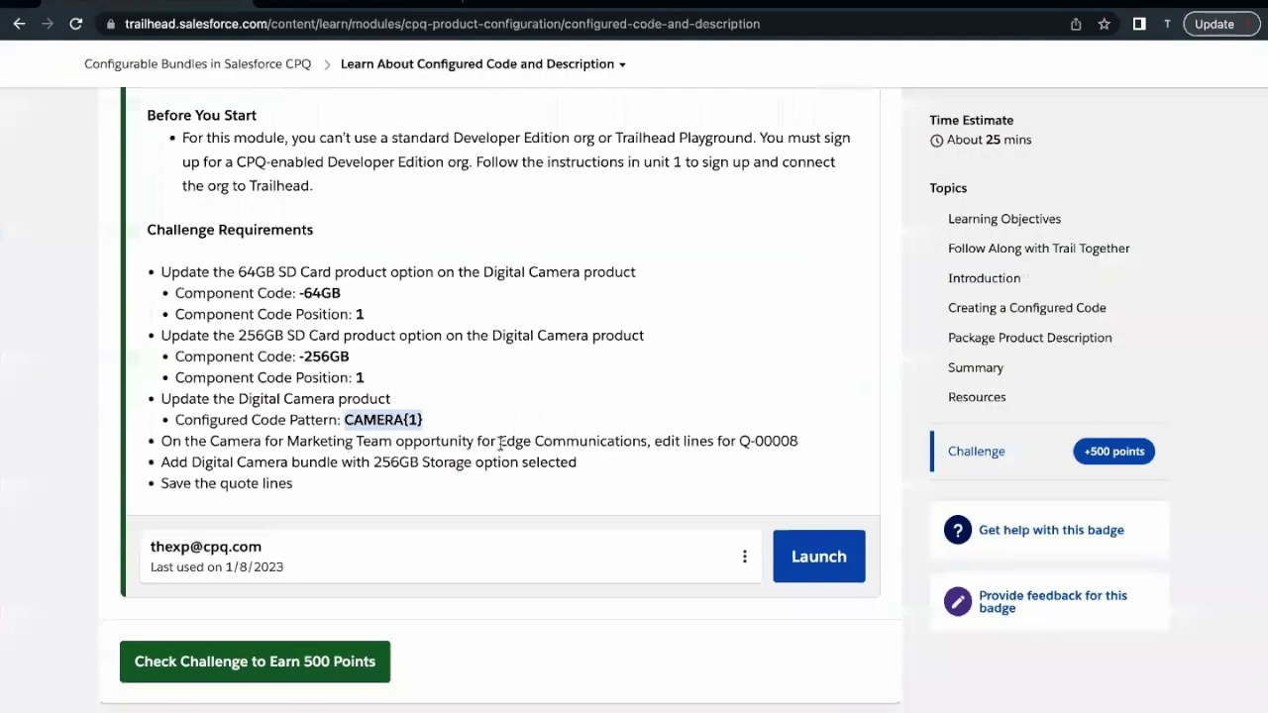
drag(500, 442, 565, 444)
click(565, 445)
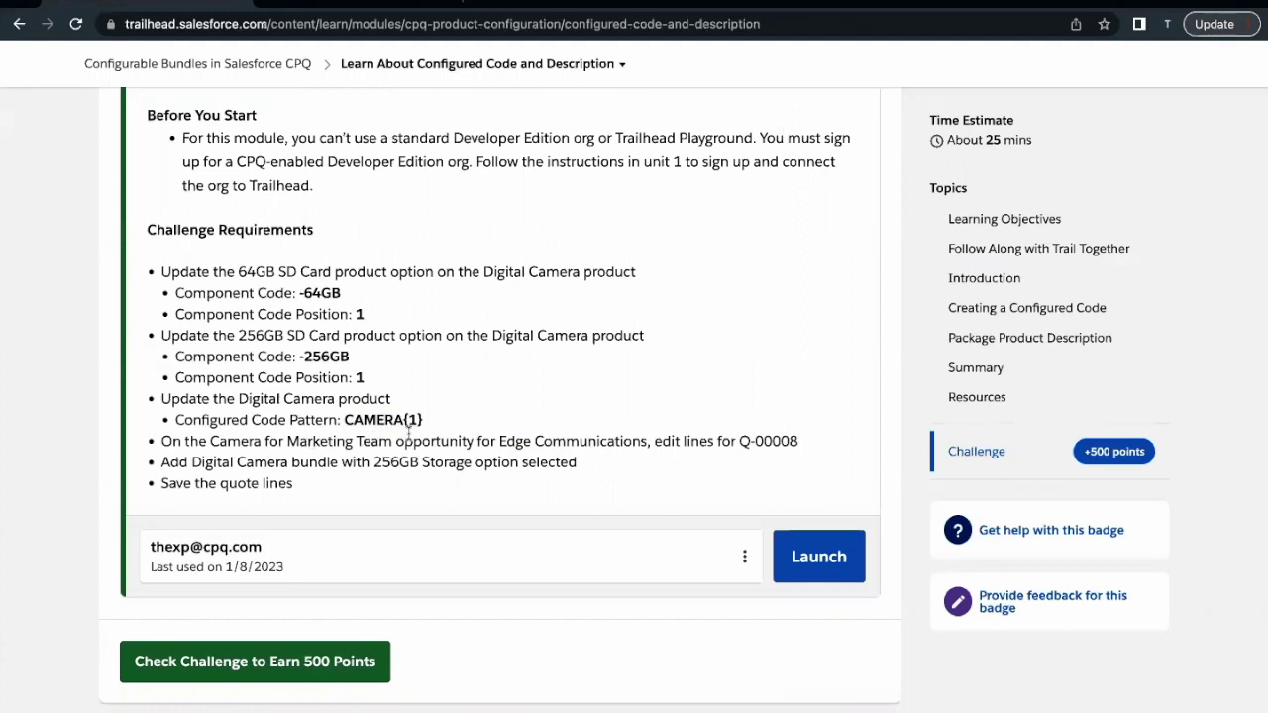
click(387, 2)
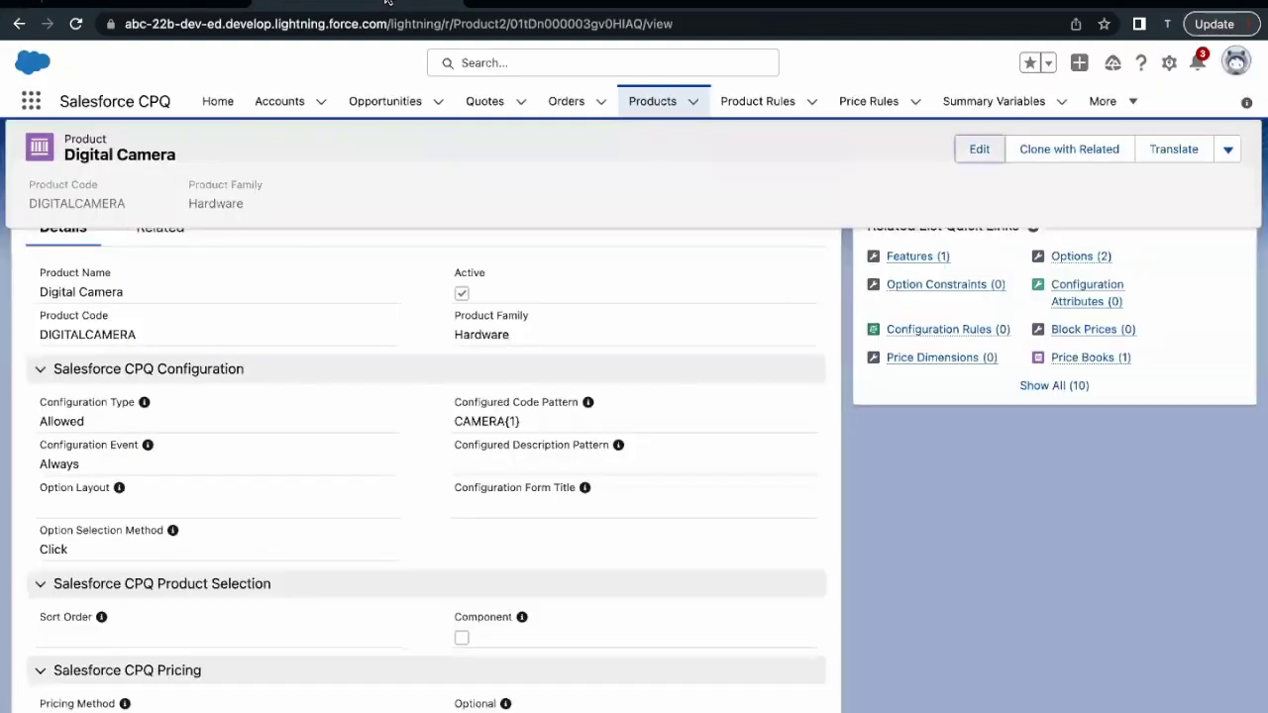
right_click(294, 104)
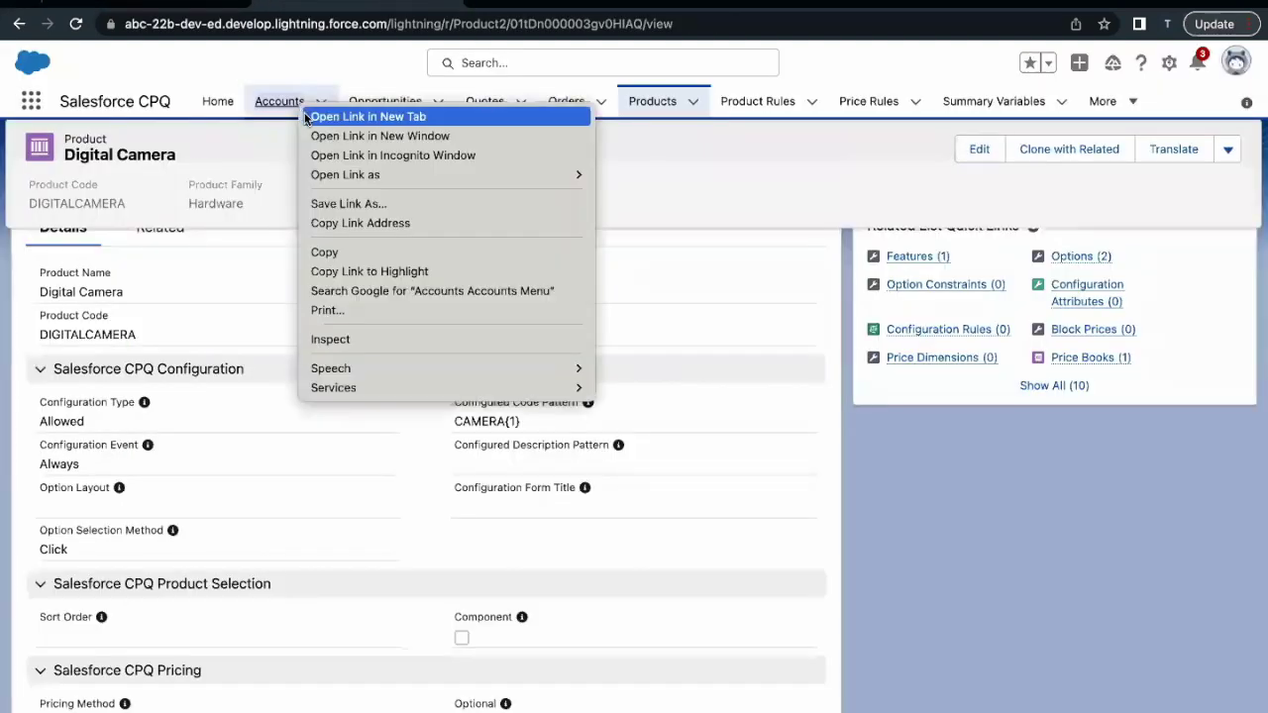
click(306, 116)
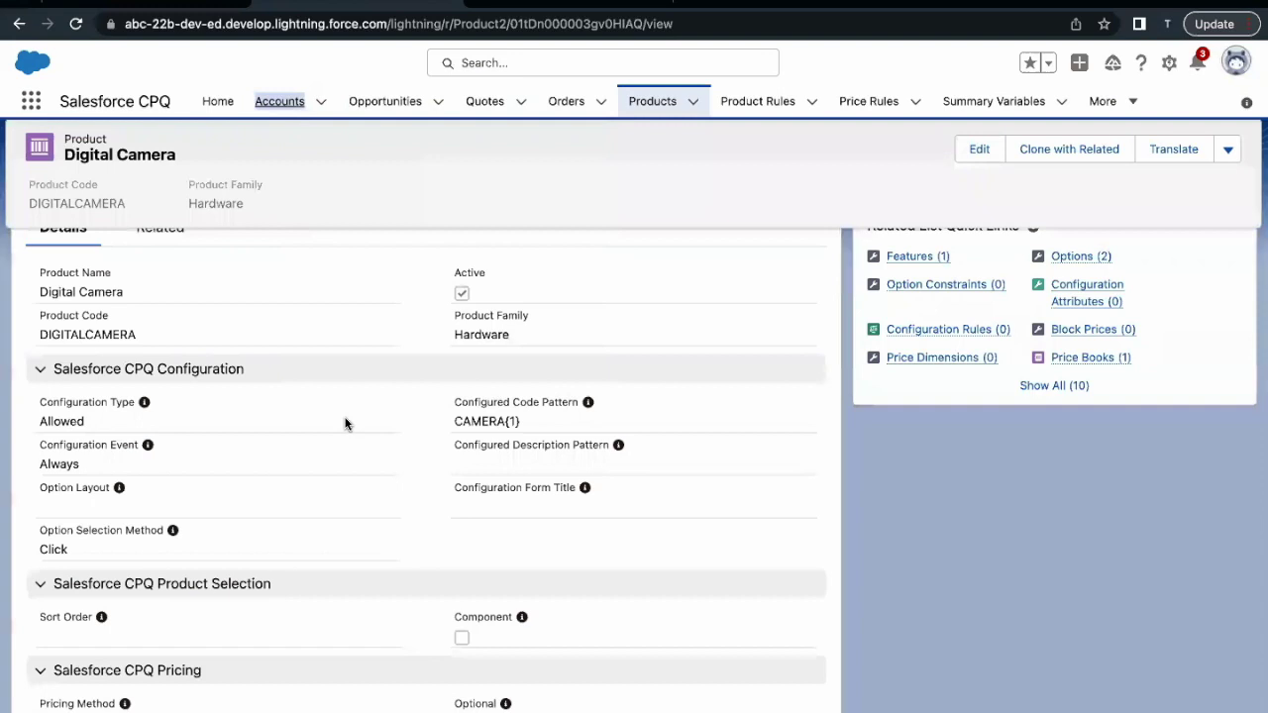
click(576, 10)
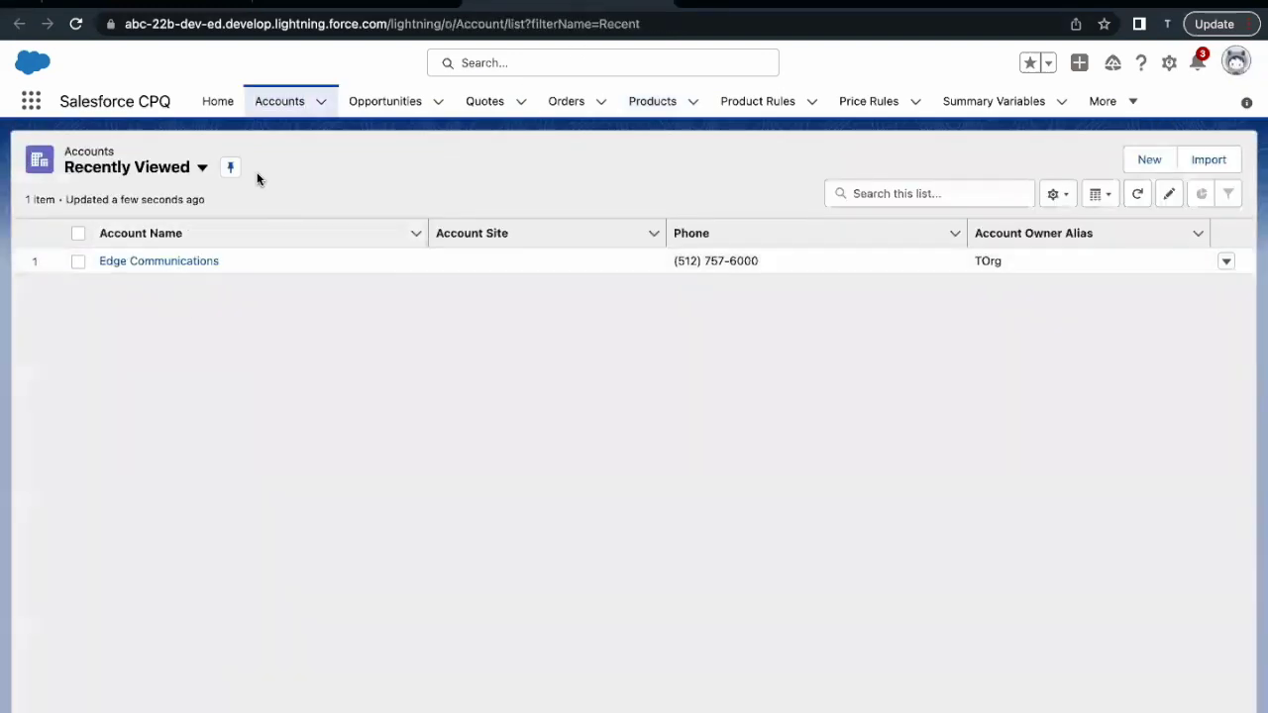
Step: Open the Edge Communications account and show its related opportunities
click(202, 171)
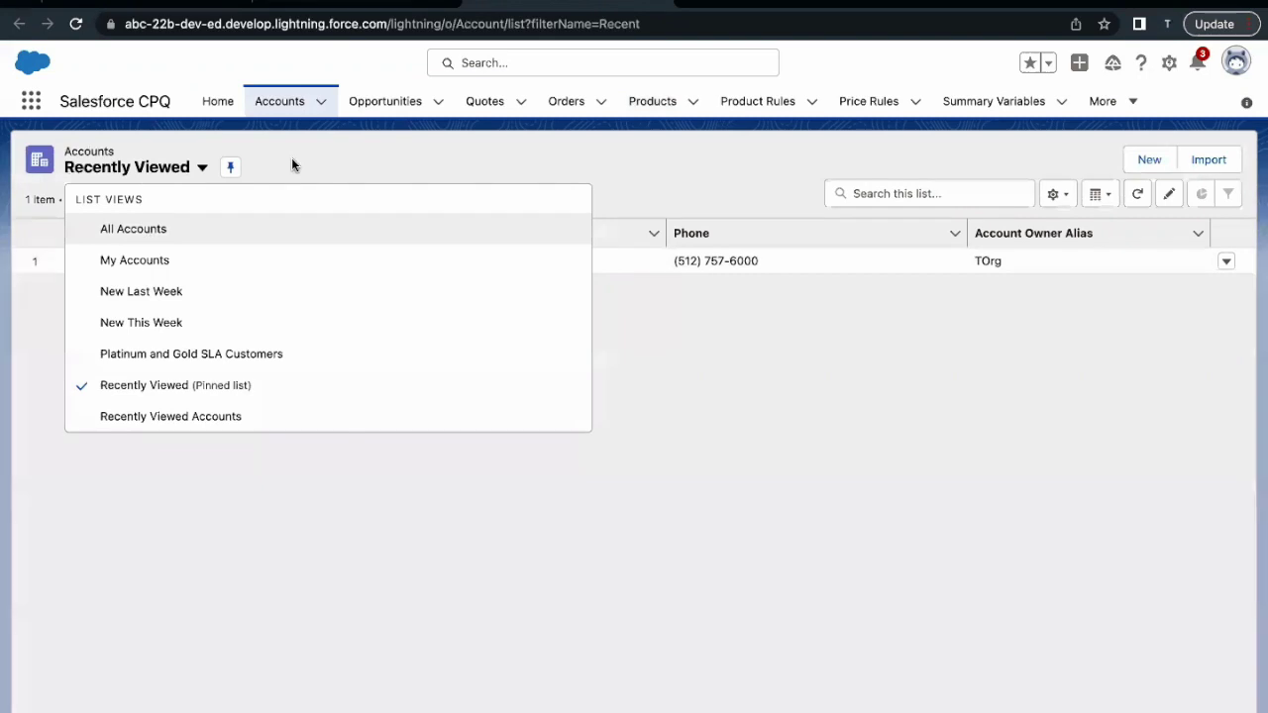
click(291, 165)
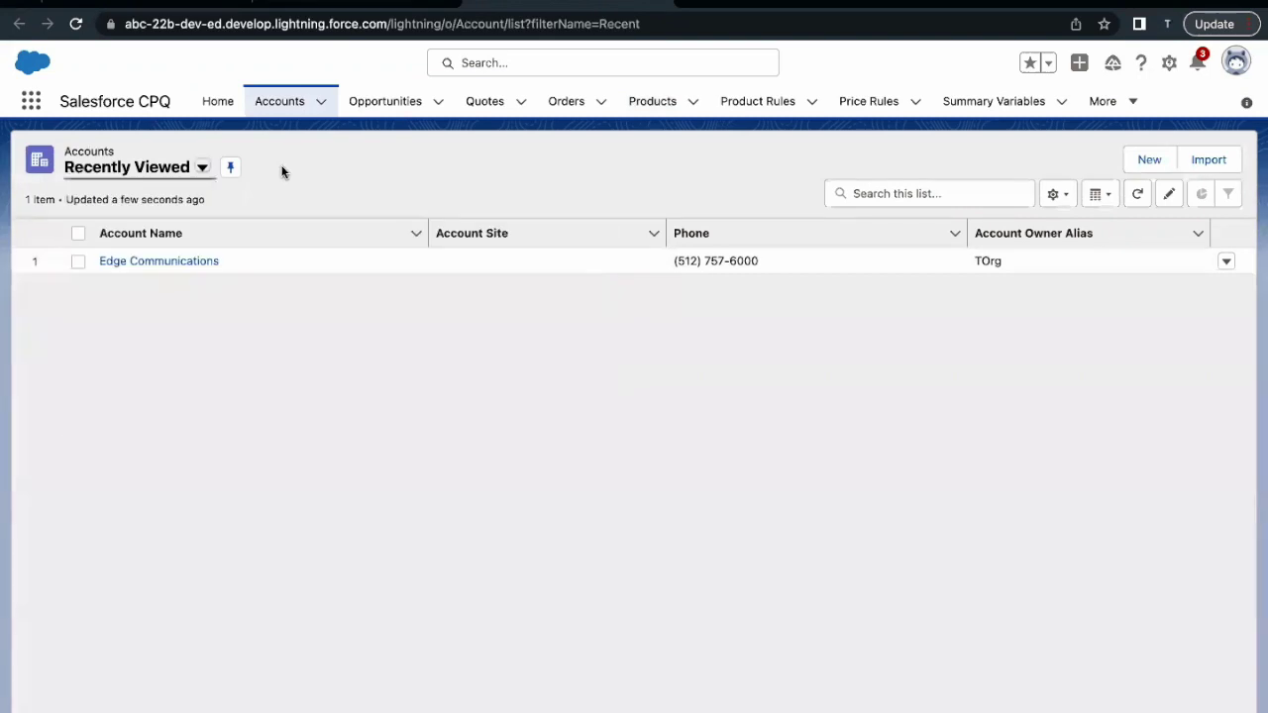
click(172, 265)
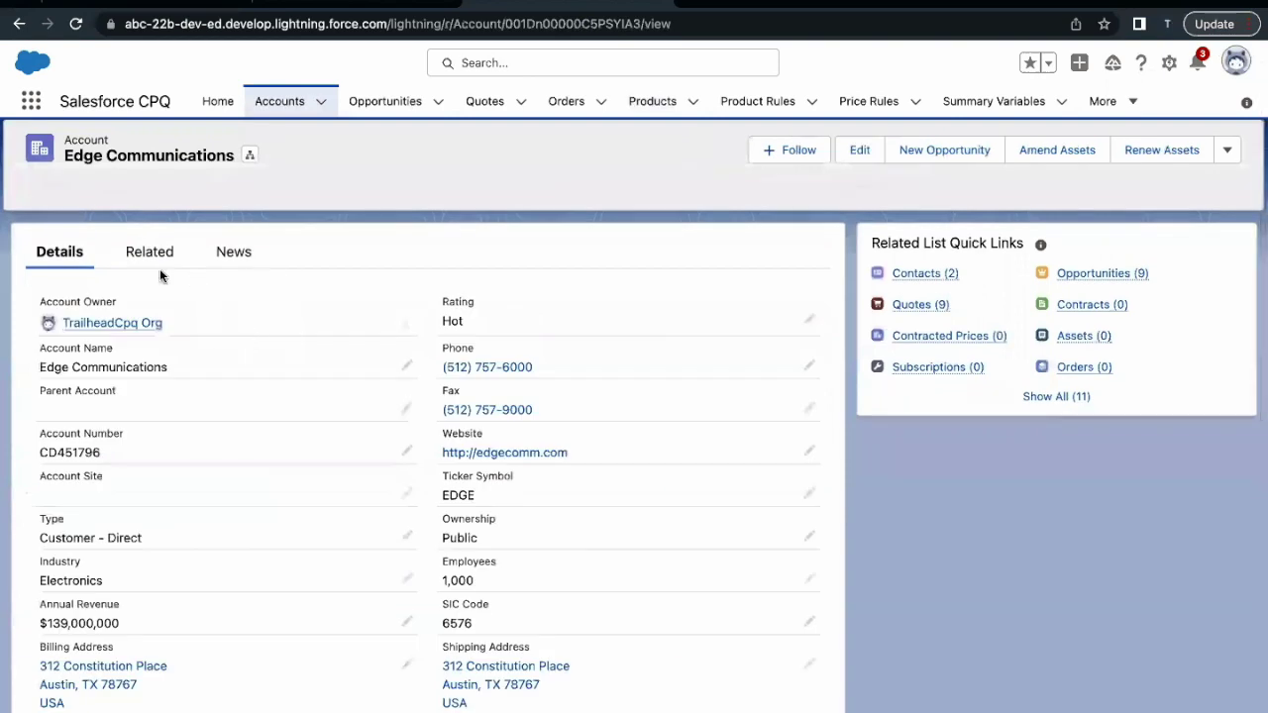
click(154, 260)
scroll(307, 458, down, 5)
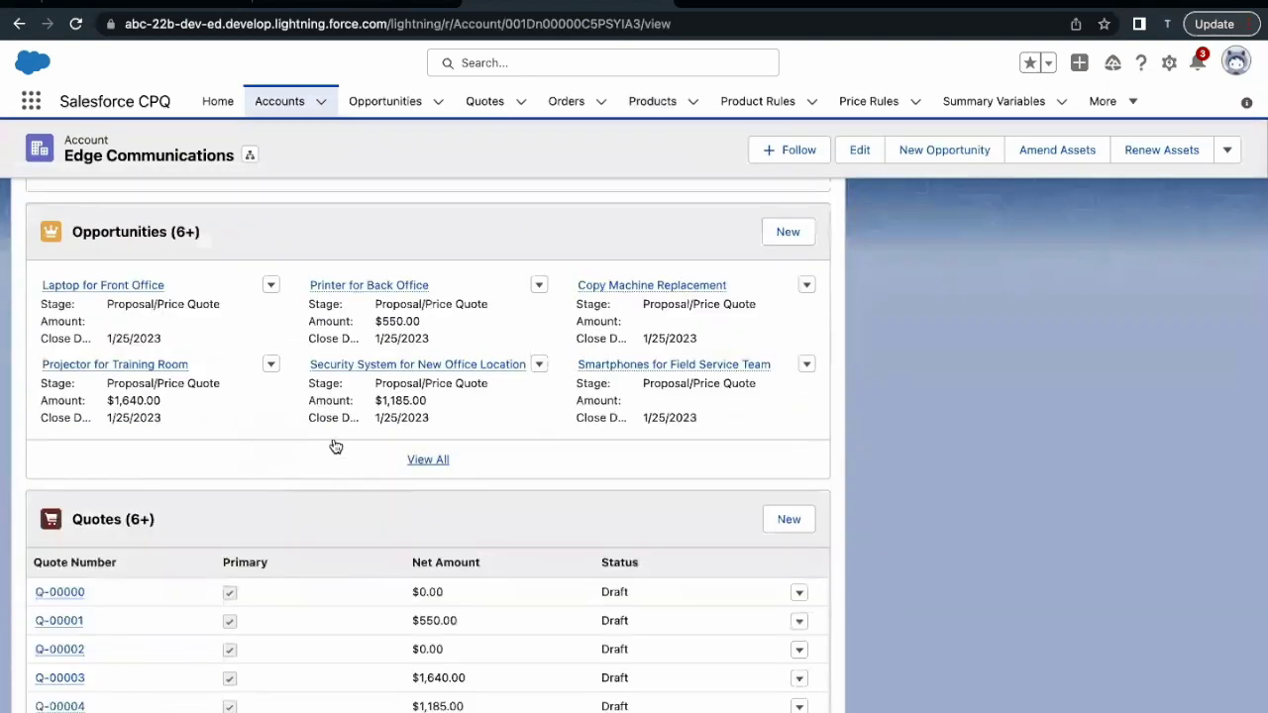
Step: Copy the opportunity name Camera for Marketing Team from the Trailhead challenge and open the full list of Edge Communications' opportunities
key(ctrl+Tab)
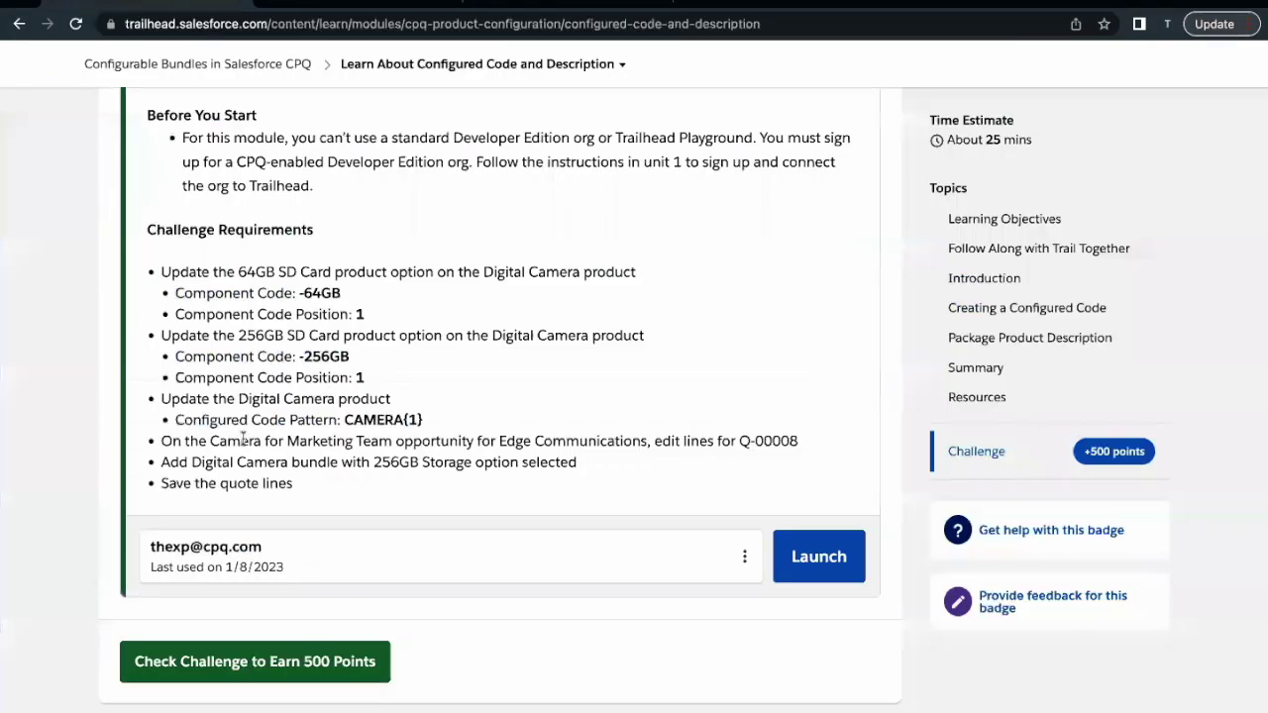
drag(210, 442, 369, 443)
key(ctrl+c)
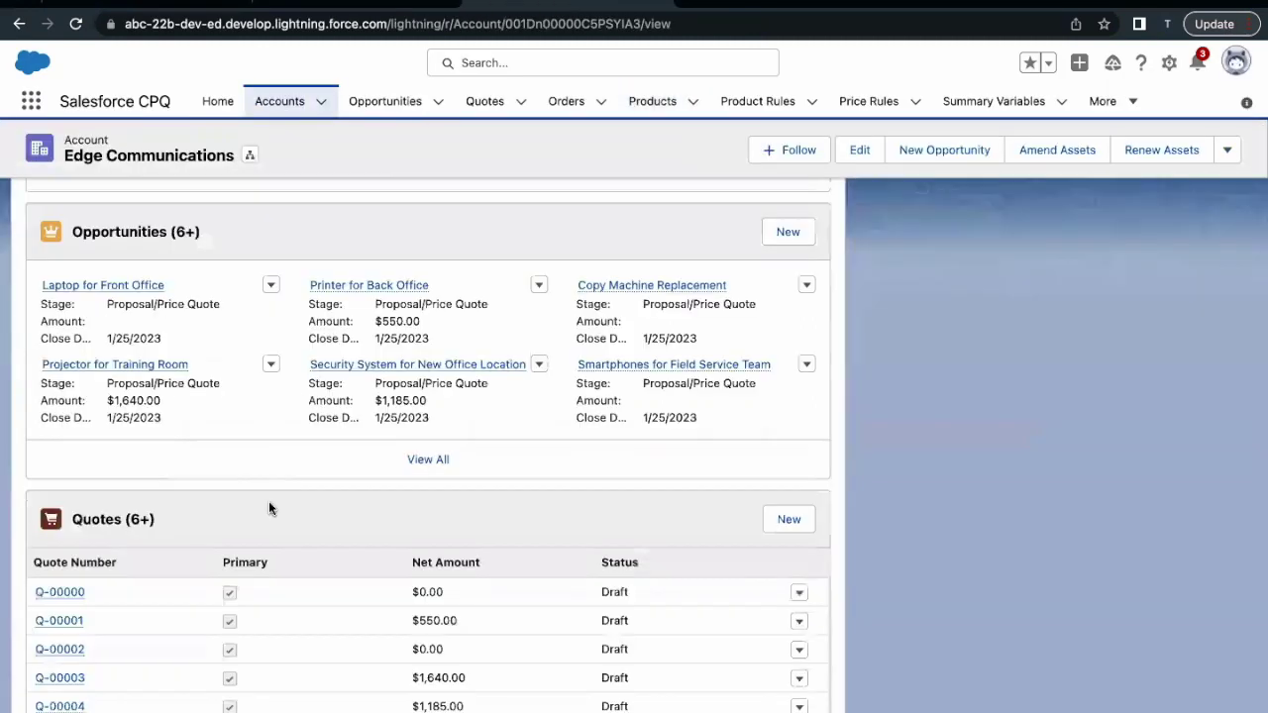
scroll(268, 518, down, 1)
click(420, 438)
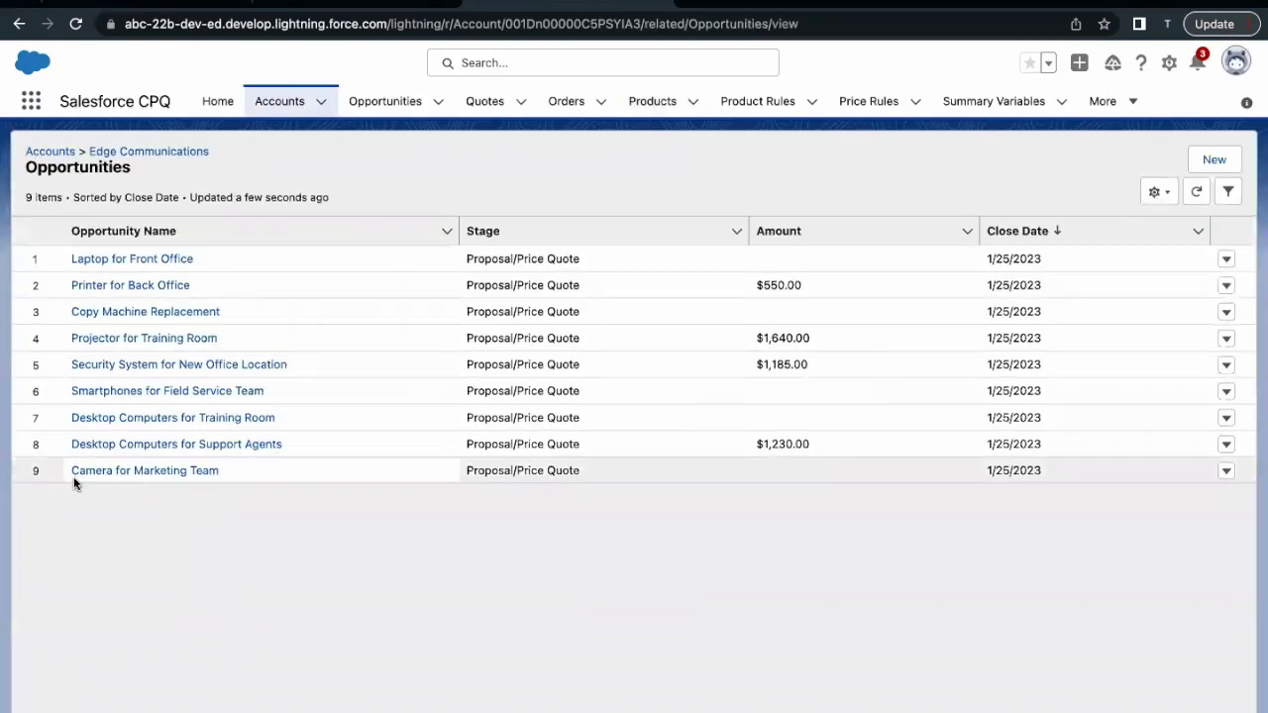
Step: Open the Camera for Marketing Team opportunity and start editing the lines of its quote Q-00008
click(119, 472)
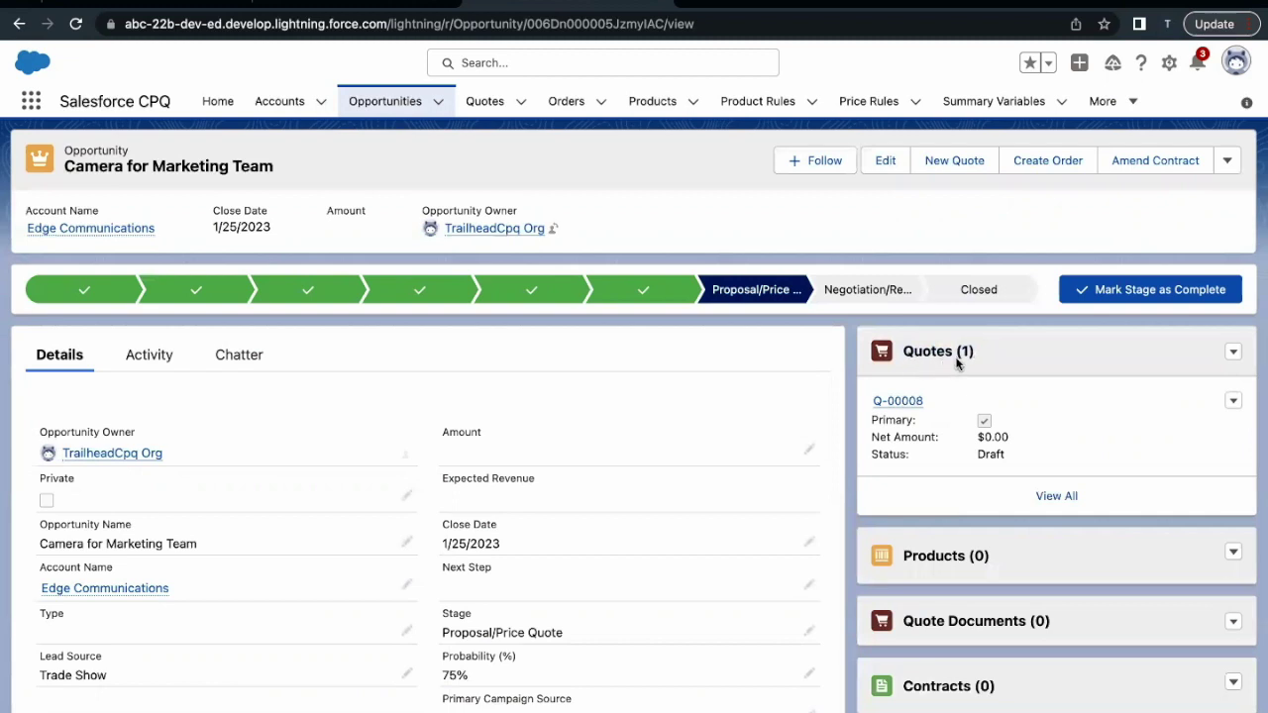
click(897, 400)
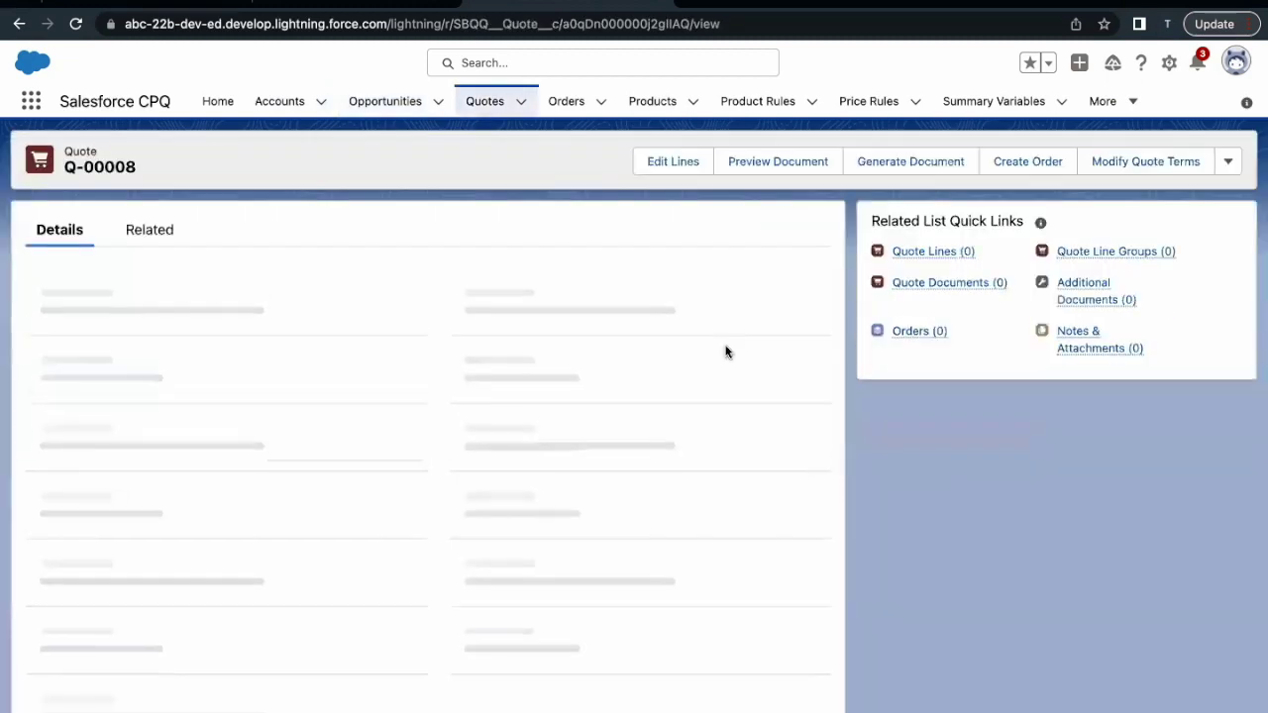
click(809, 161)
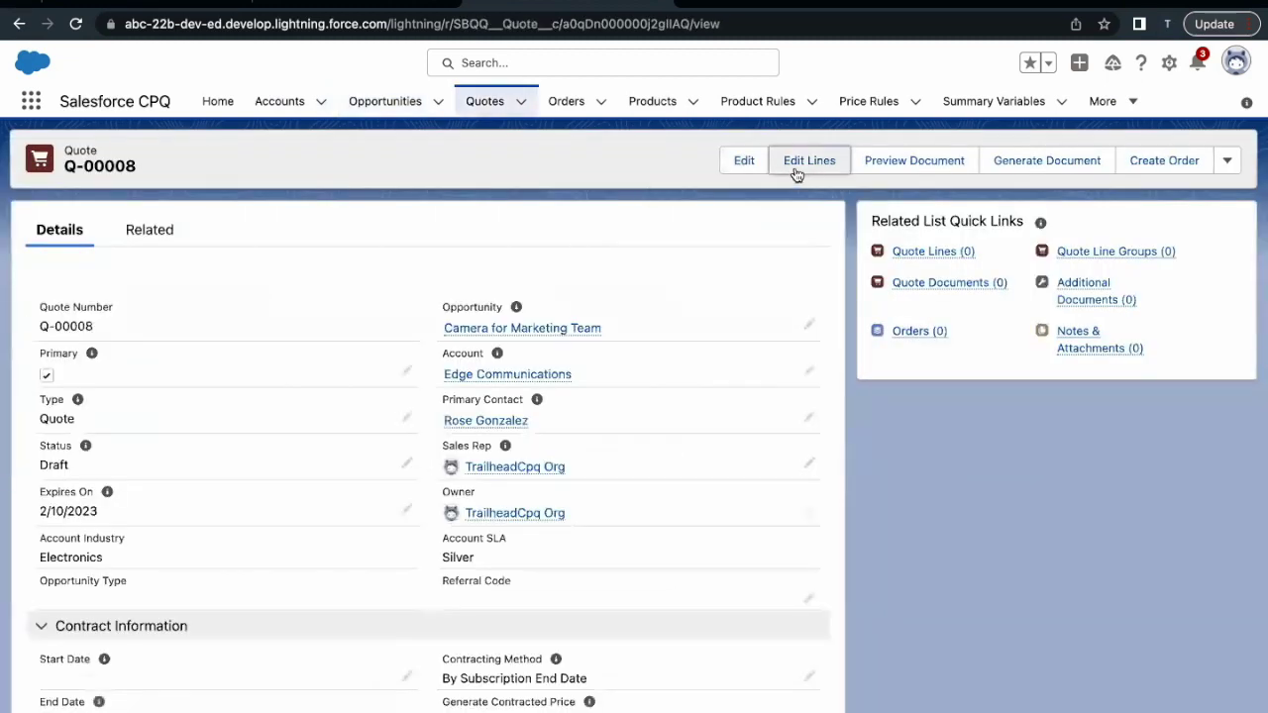
Step: Review the Trailhead challenge's requirement for the Digital Camera bundle and storage option, and return to the quote line editor
key(ctrl+Tab)
scroll(327, 293, down, 1)
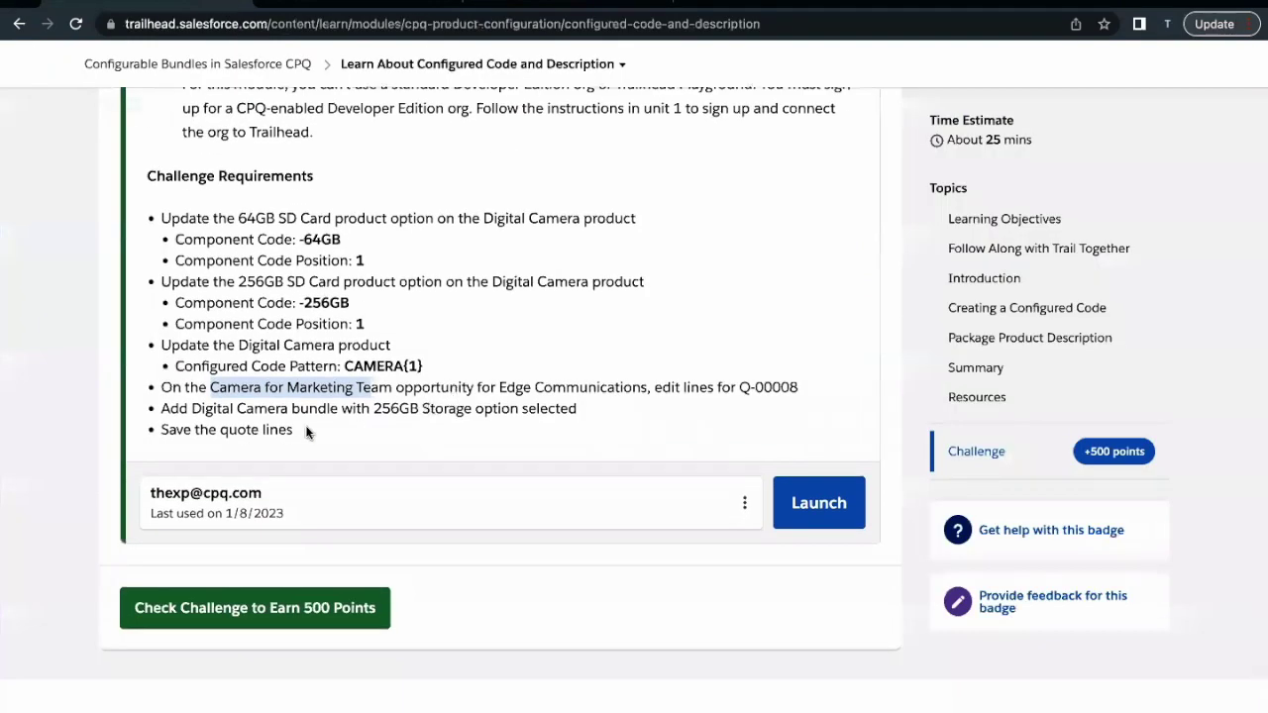
drag(192, 408, 291, 409)
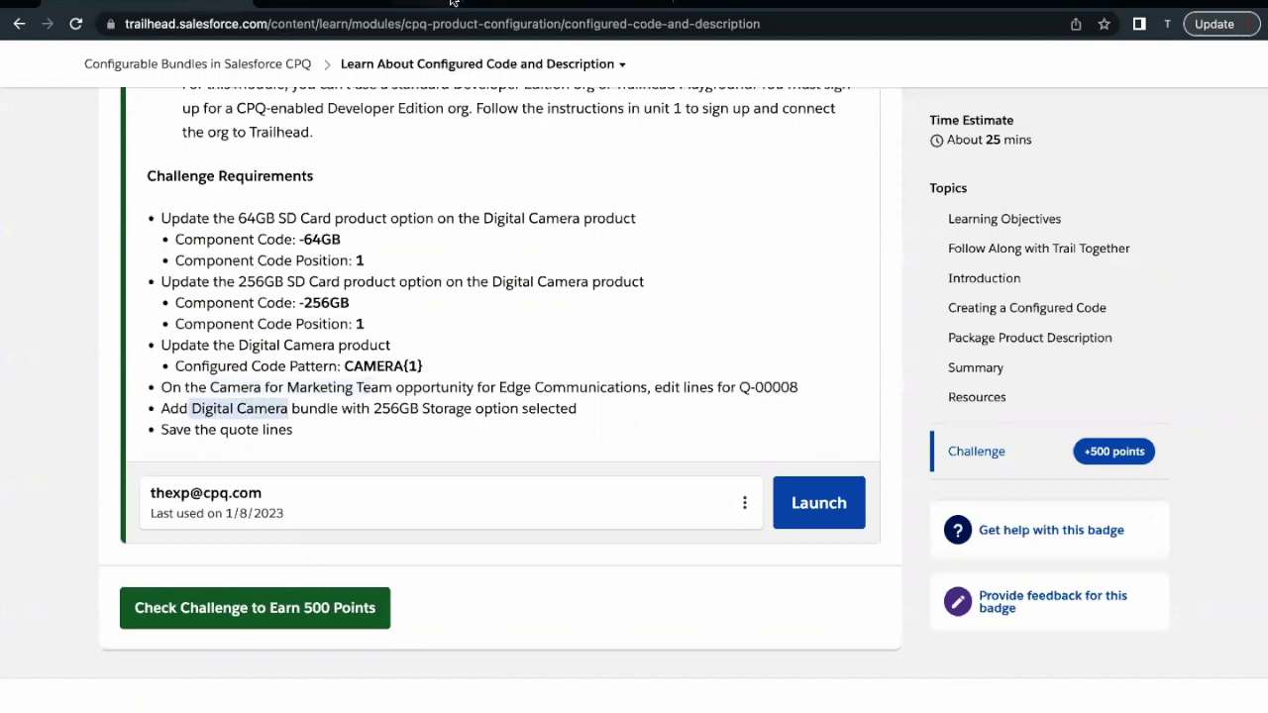
click(500, 6)
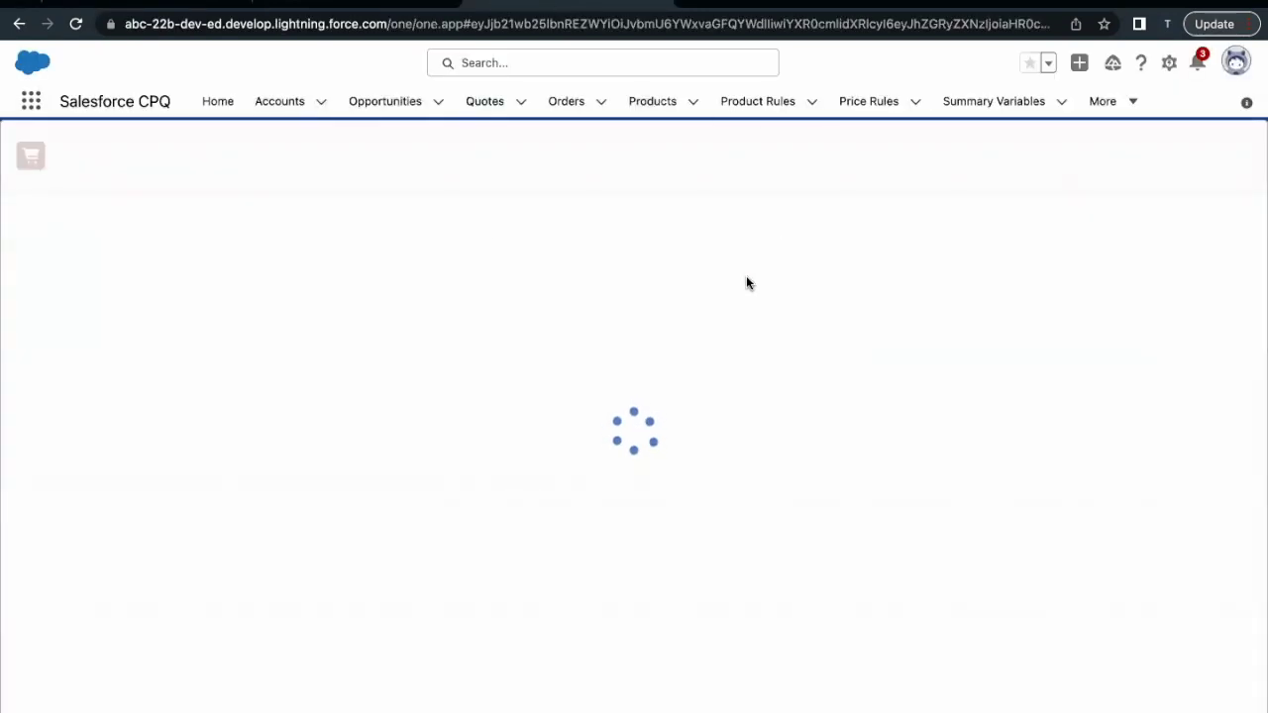
click(100, 4)
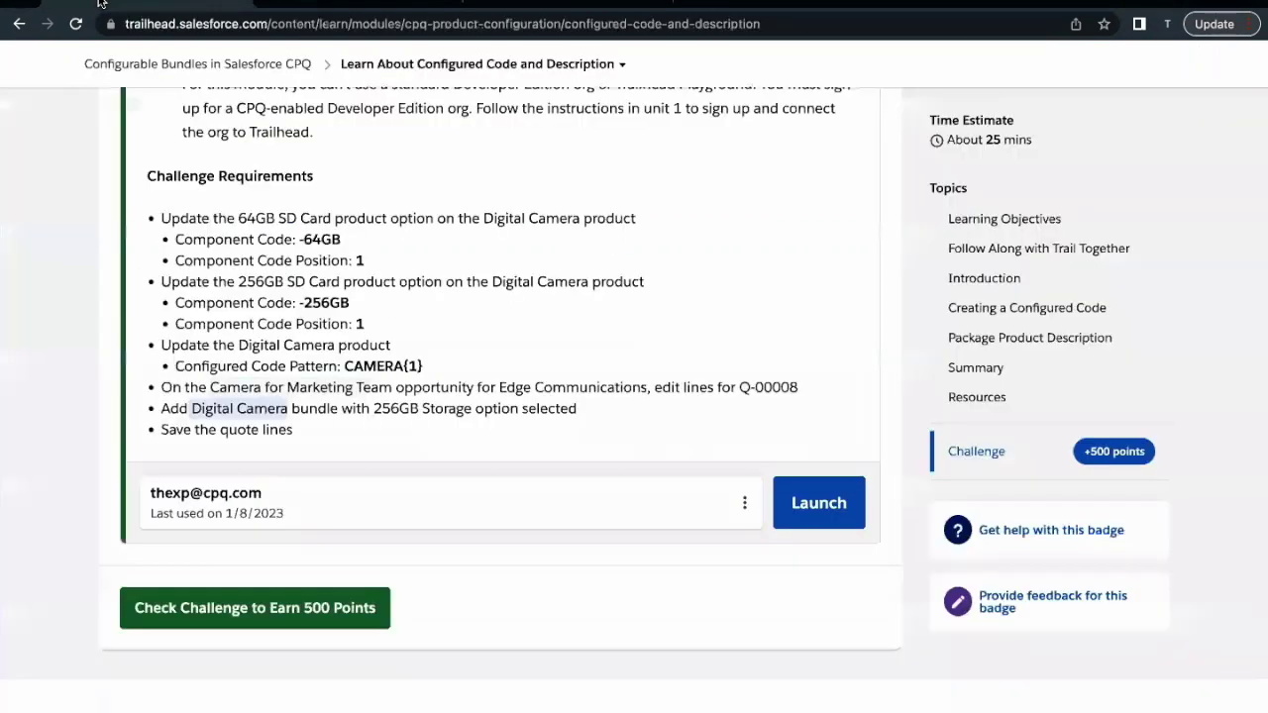
click(194, 412)
drag(195, 412, 352, 408)
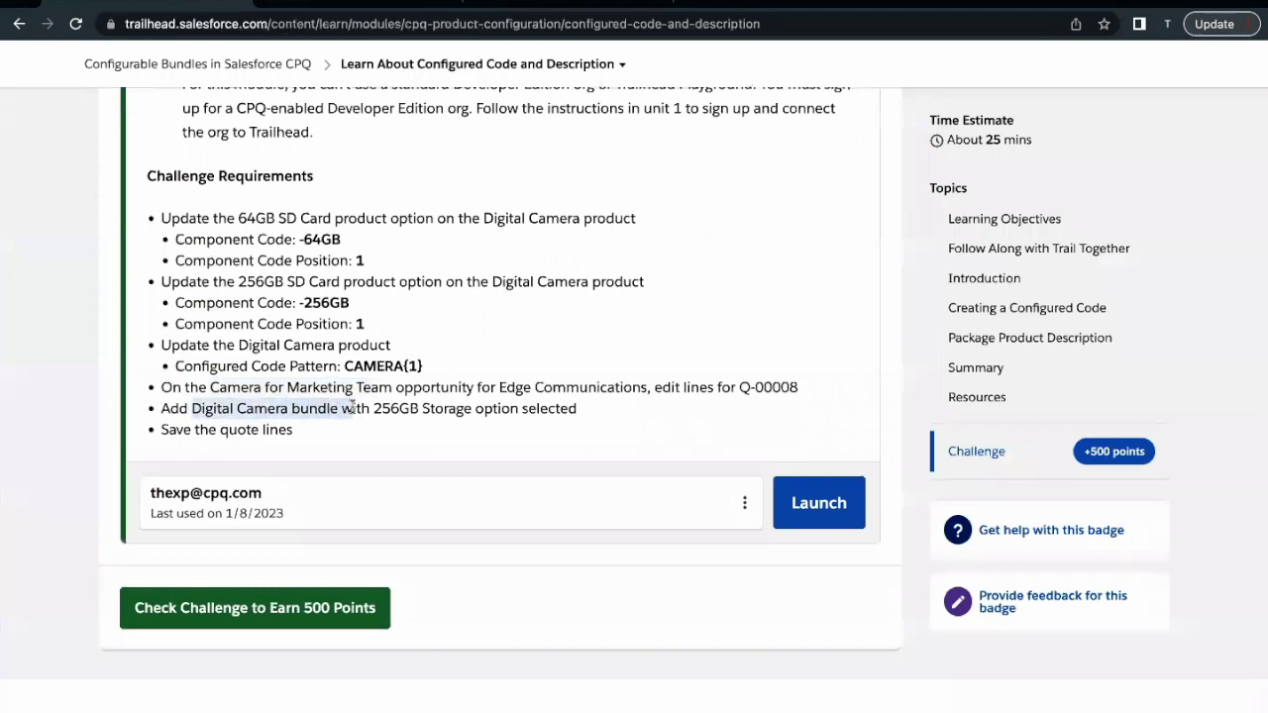
click(355, 408)
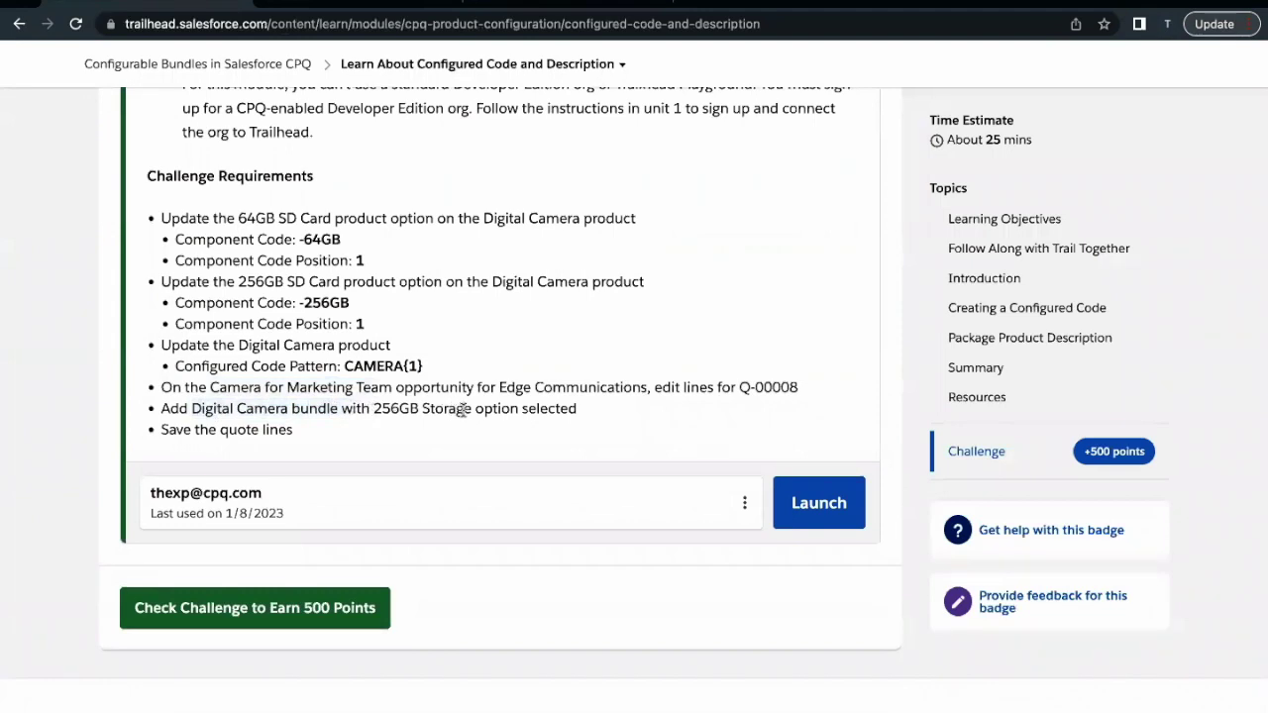
click(541, 4)
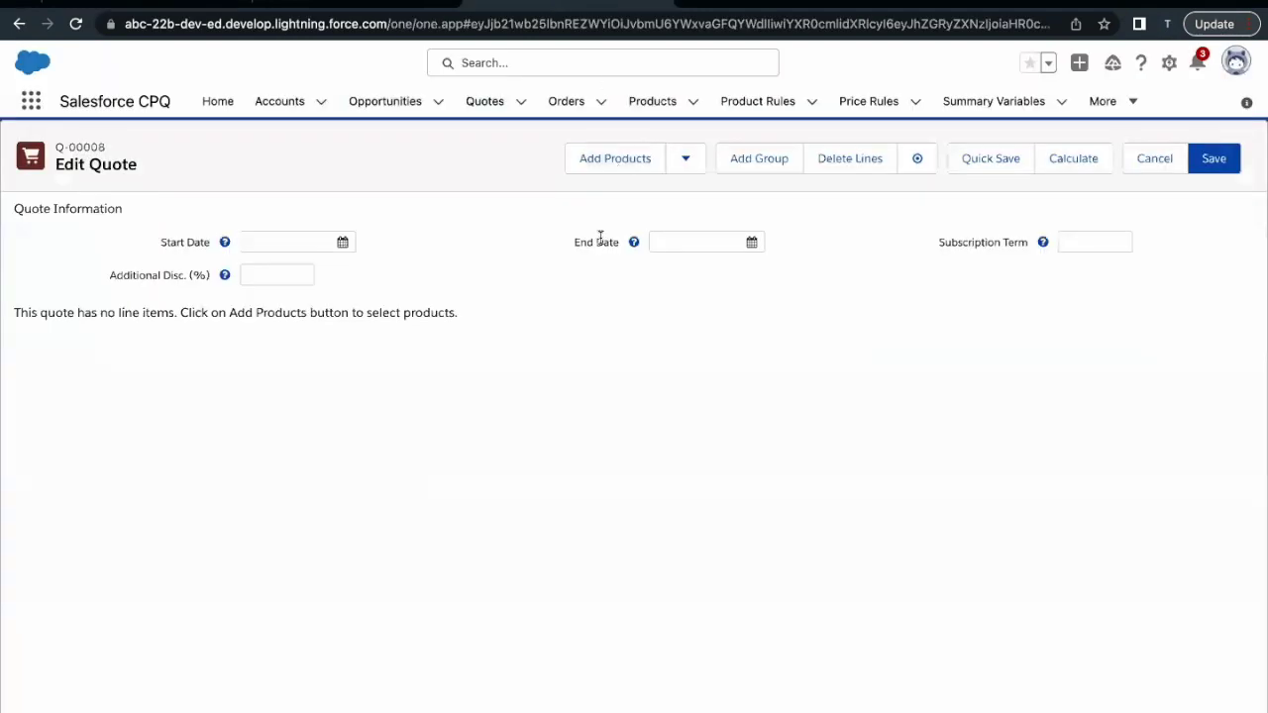
Step: Add the Digital Camera product to the quote and proceed to its bundle configuration
click(616, 161)
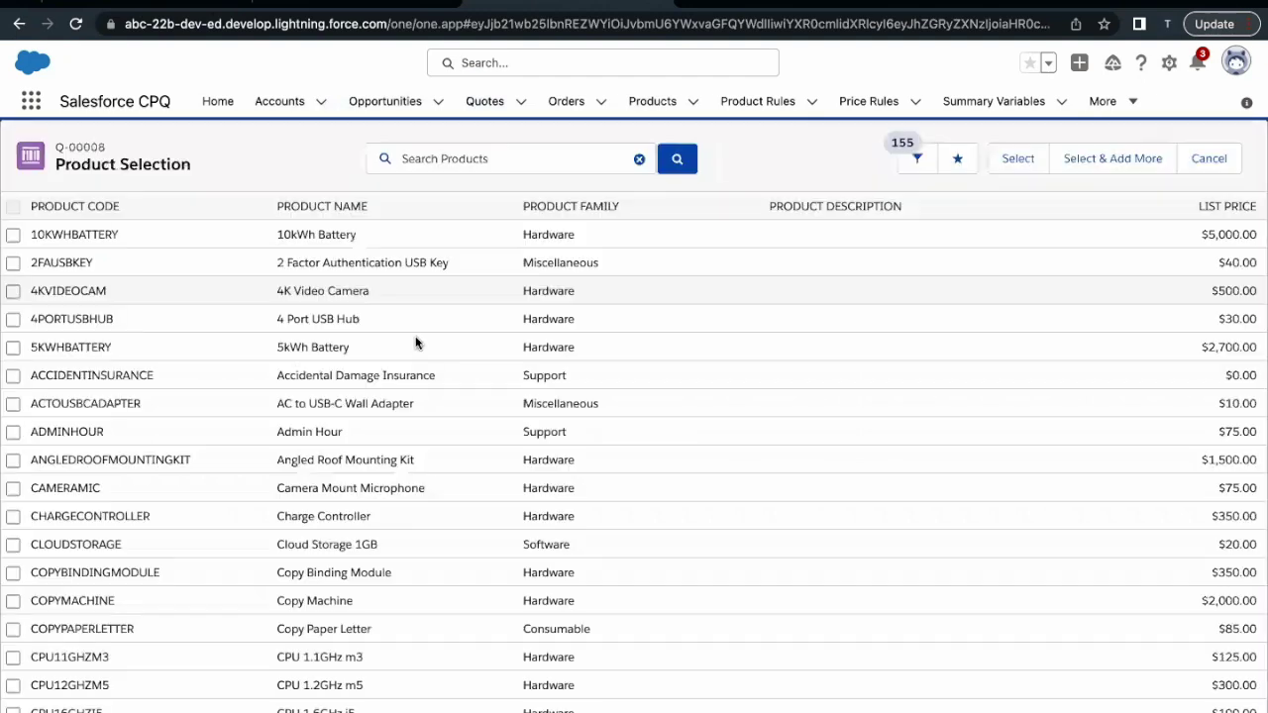
scroll(409, 402, down, 5)
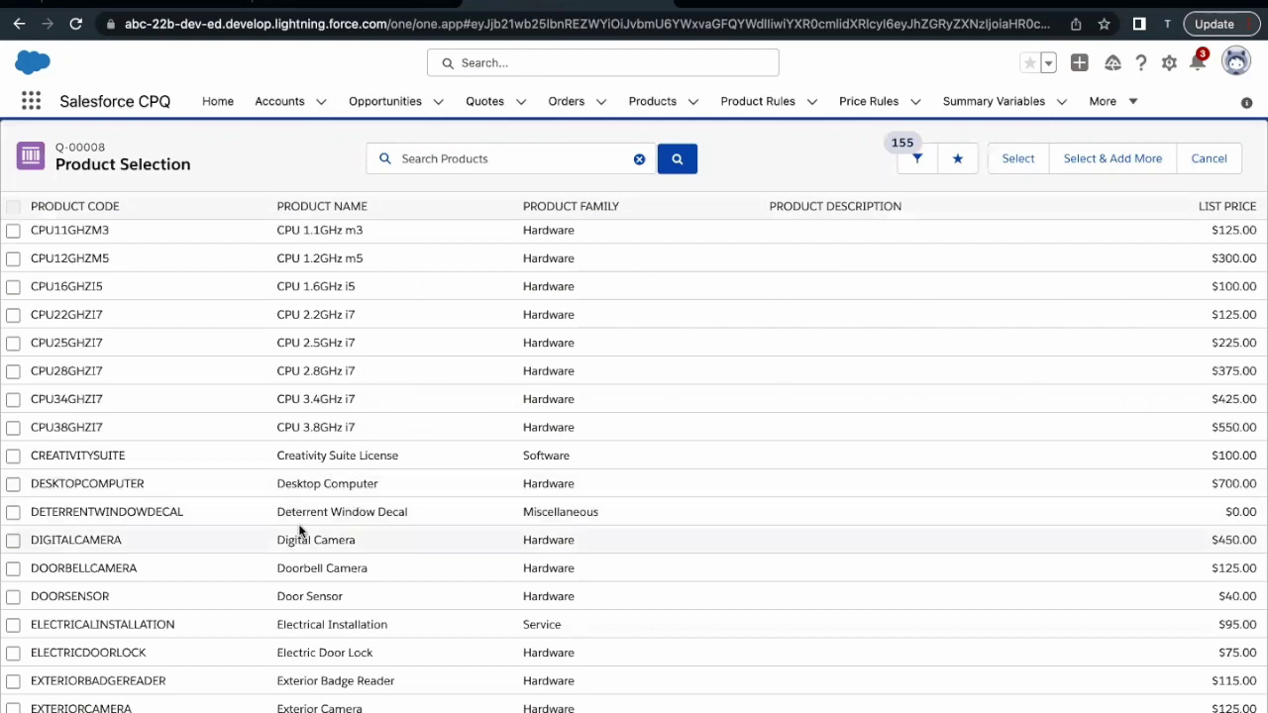
click(12, 539)
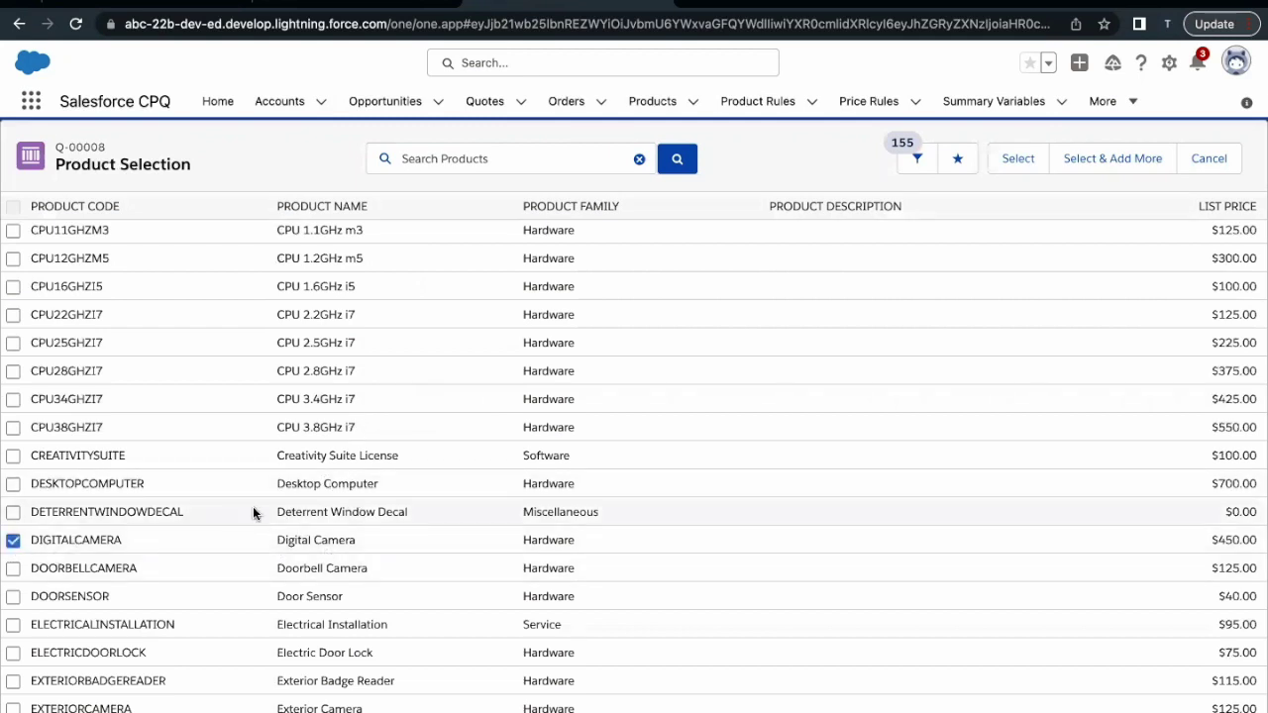
click(1017, 160)
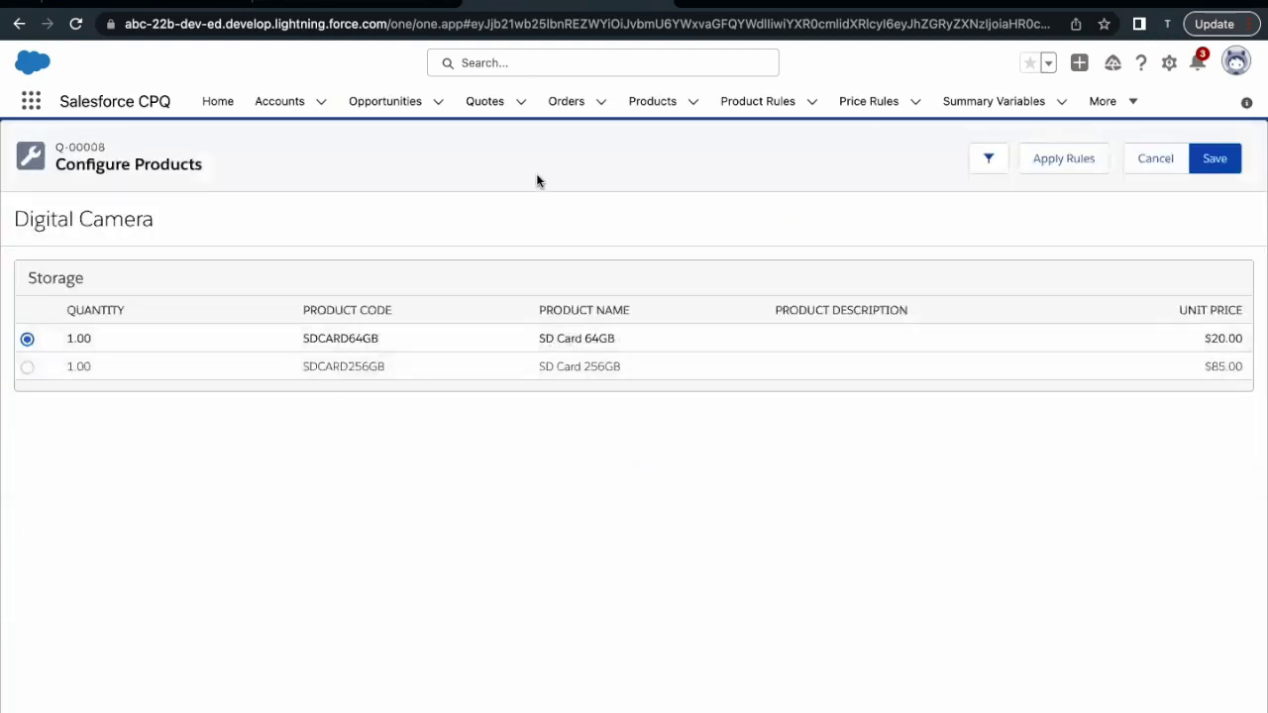
Step: Examine the Digital Camera product's related features and options, and return to the quote's product configuration
click(385, 3)
scroll(302, 189, up, 1)
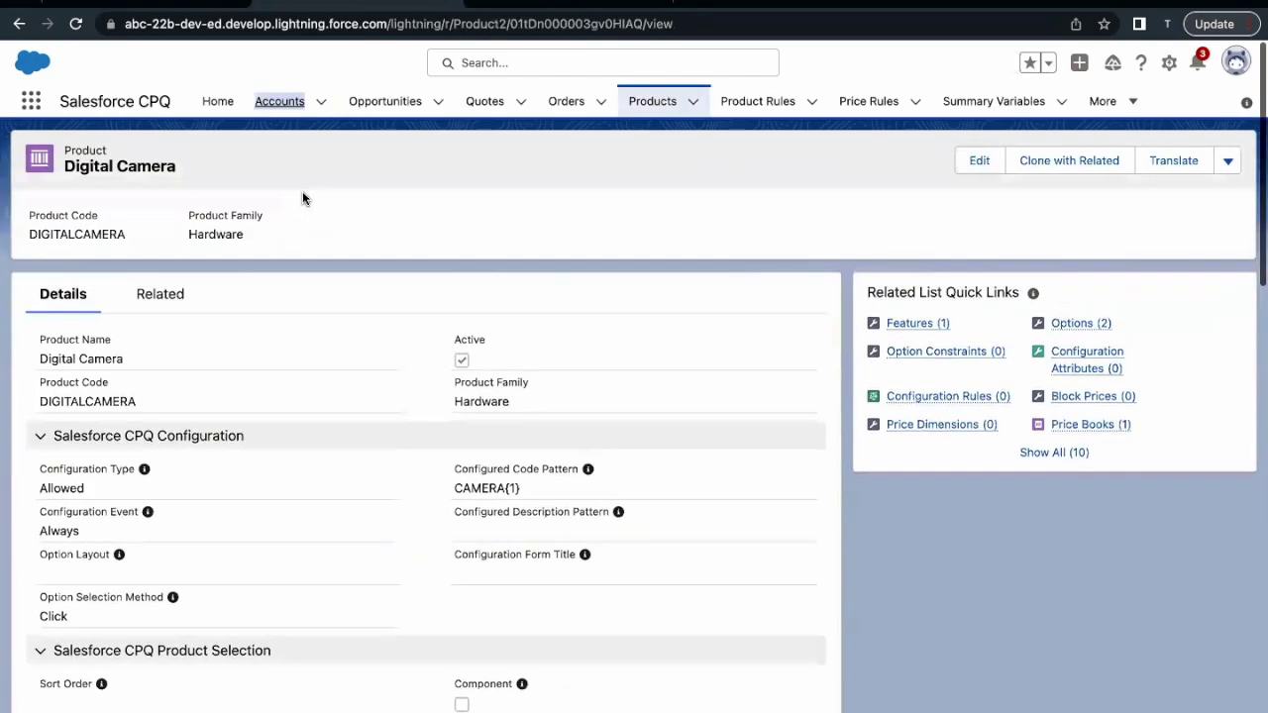
click(163, 303)
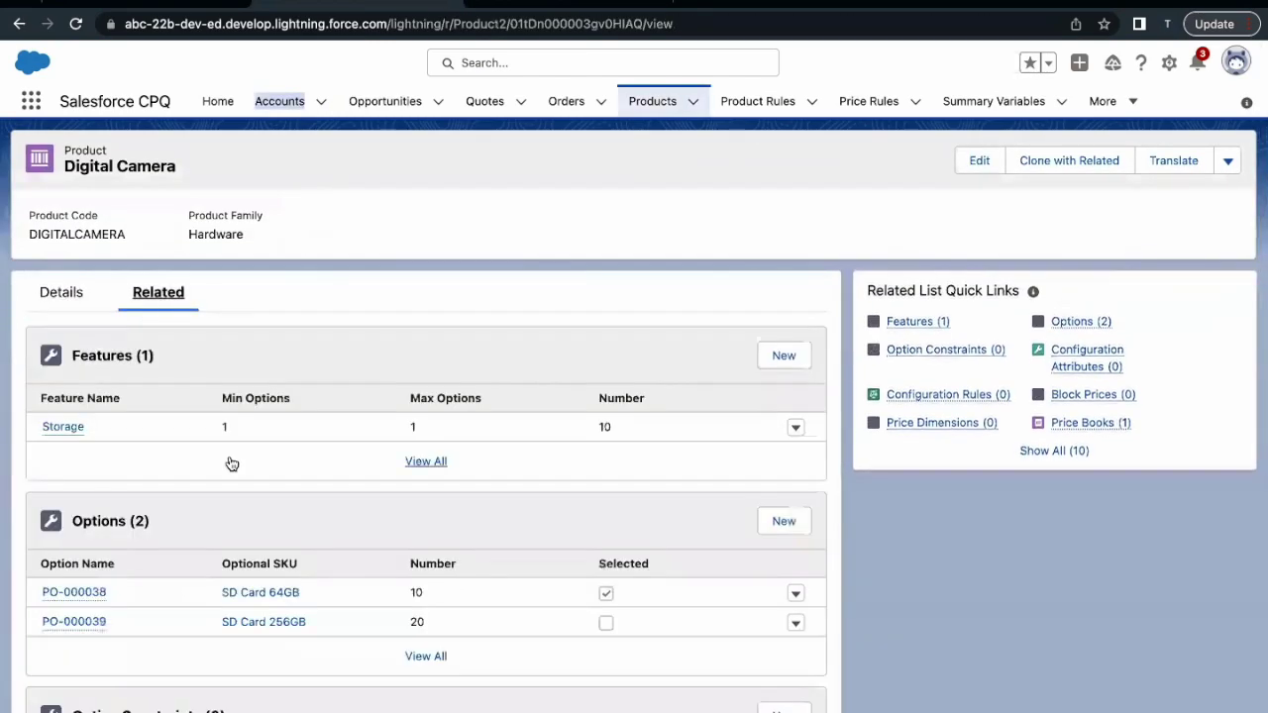
scroll(300, 614, down, 1)
scroll(301, 614, down, 1)
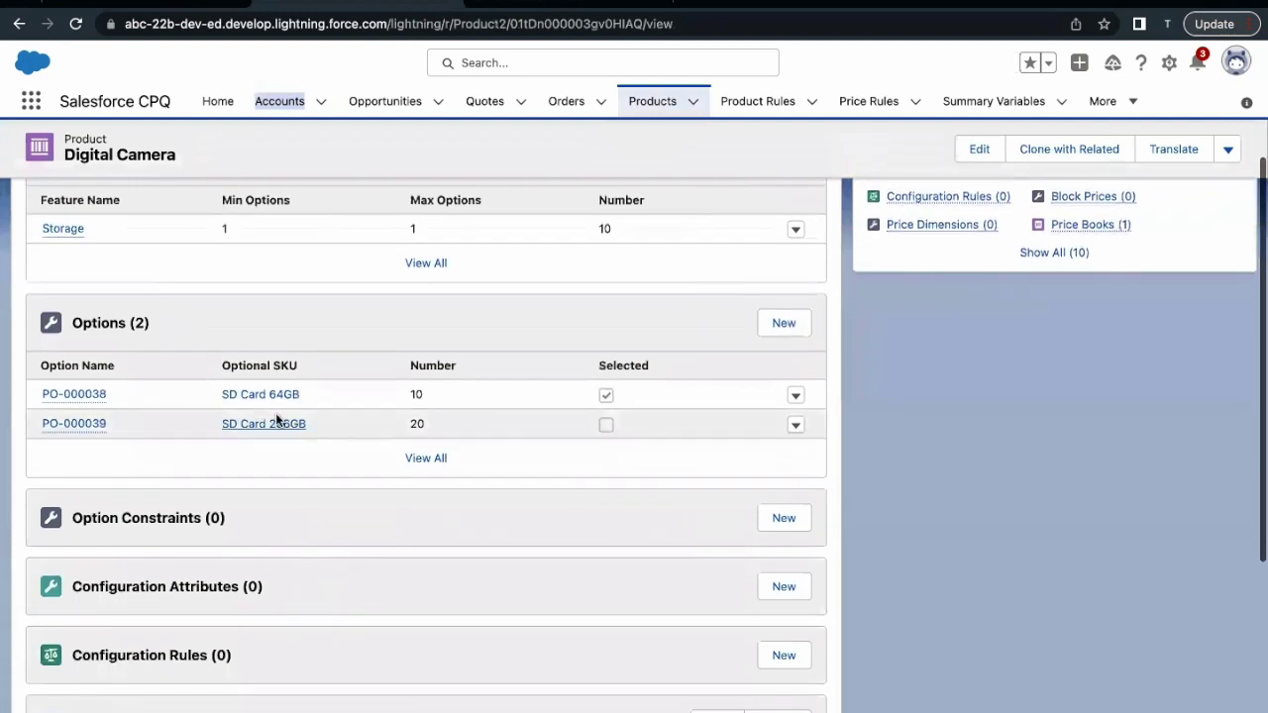
click(559, 24)
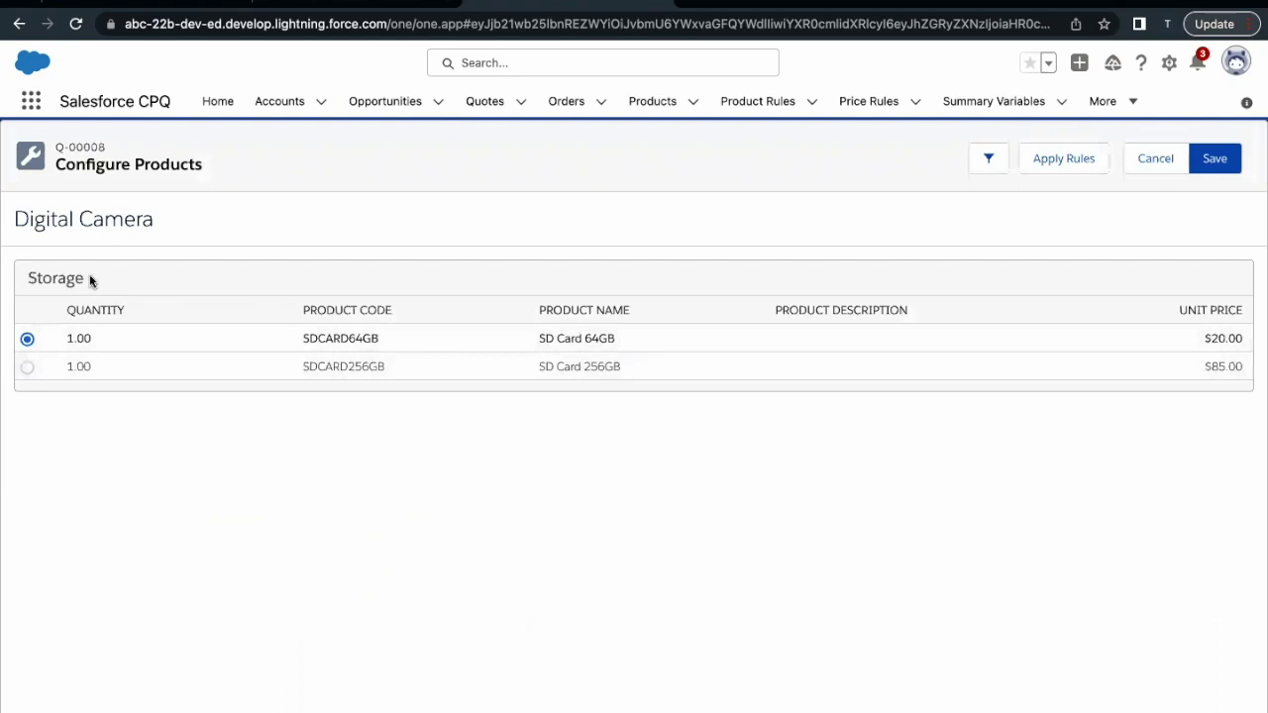
Step: Choose SD Card 256GB as the Digital Camera's Storage option and save the bundle configuration
drag(89, 279, 22, 278)
click(28, 369)
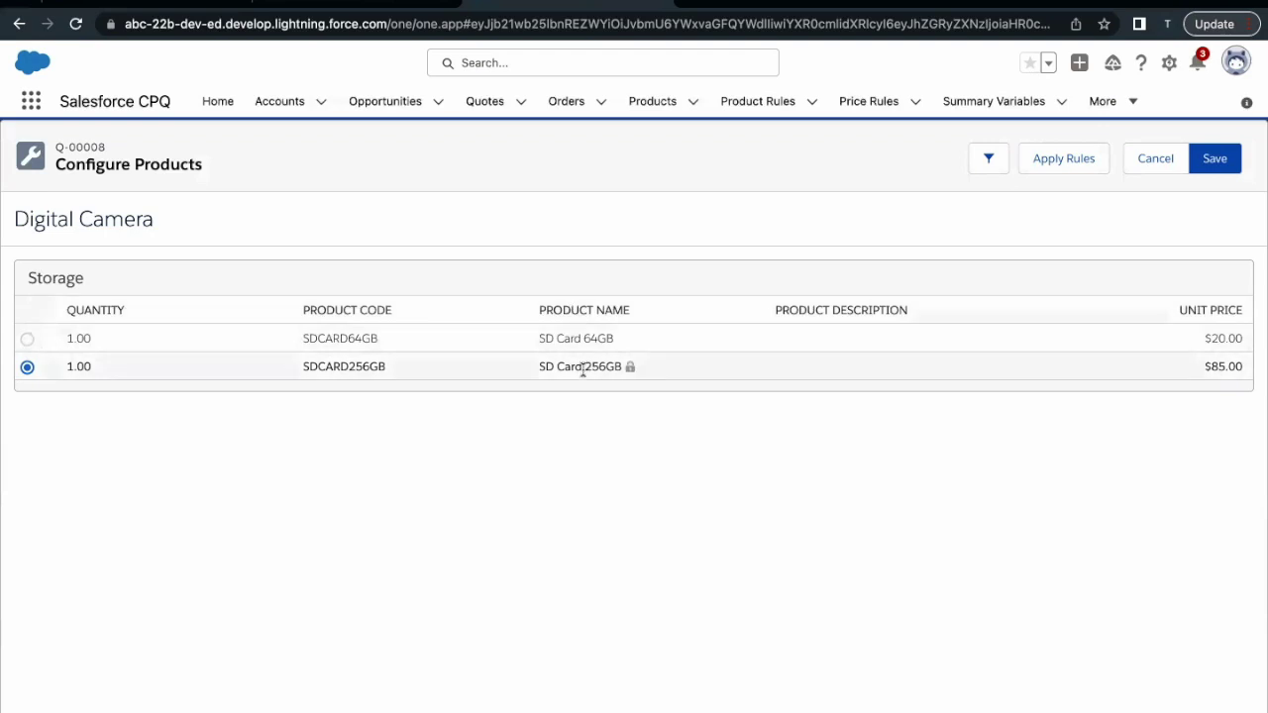
drag(582, 369, 622, 366)
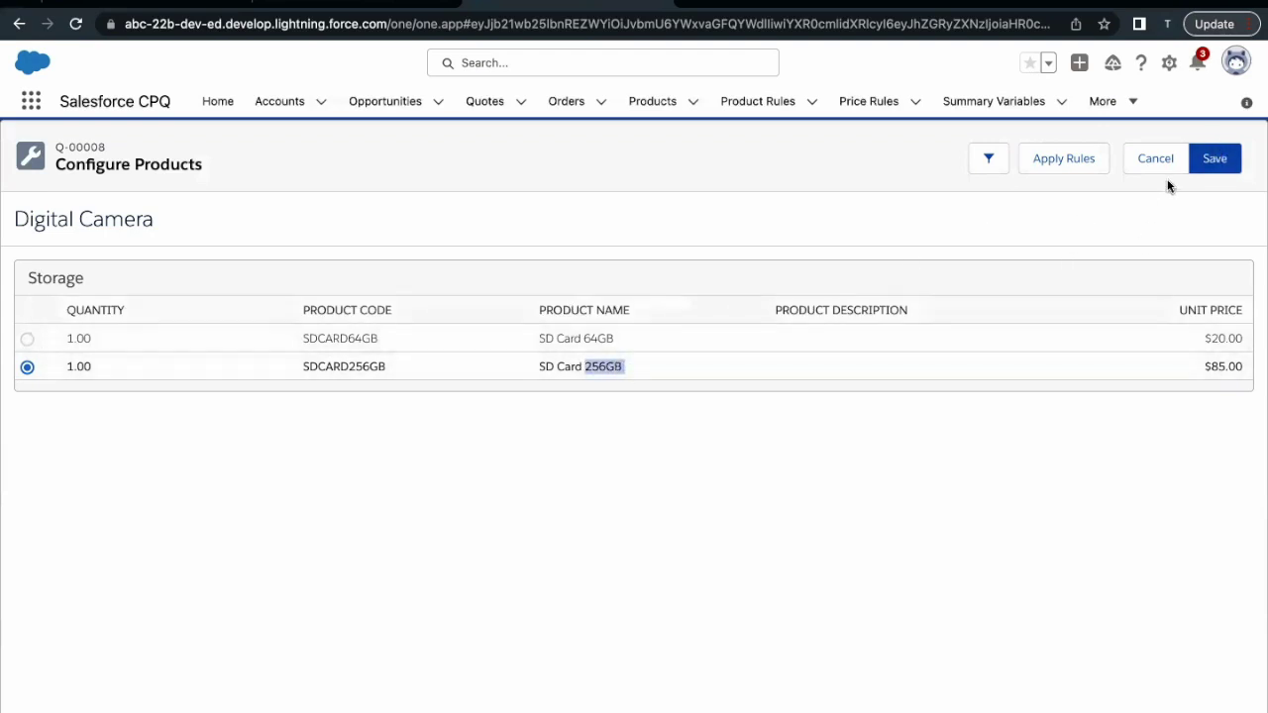
click(1224, 174)
click(430, 6)
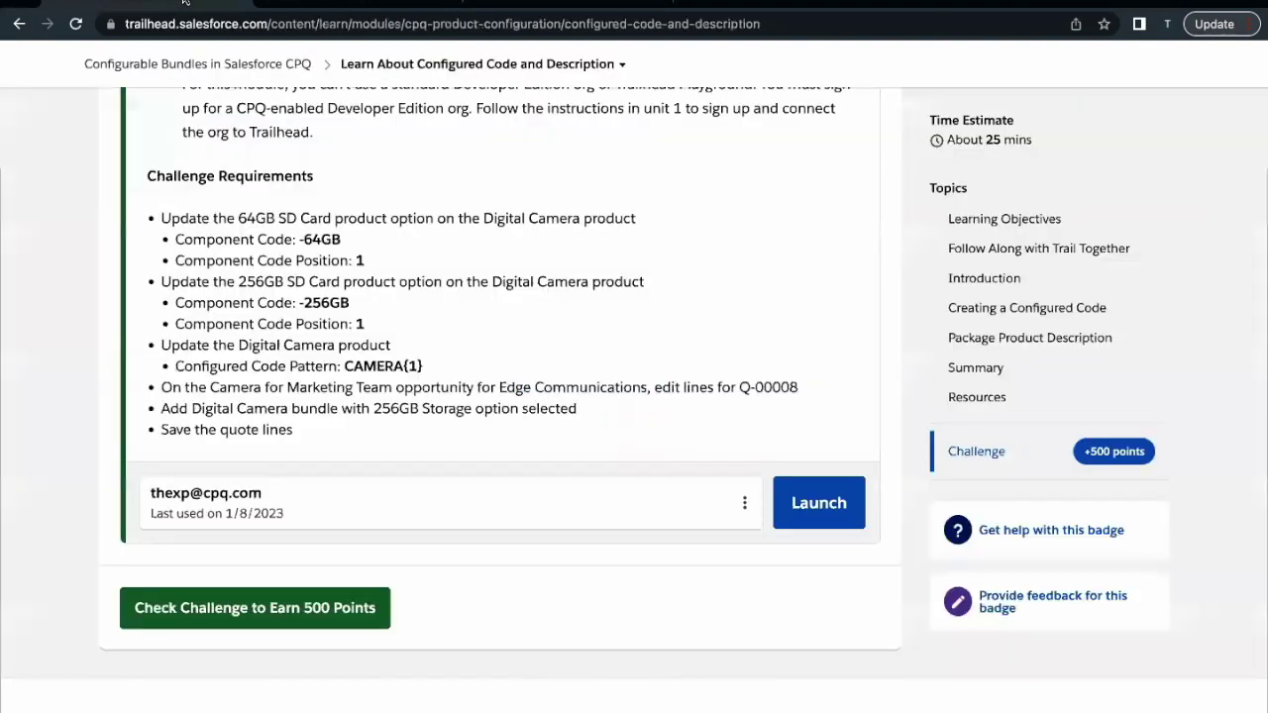
click(497, 6)
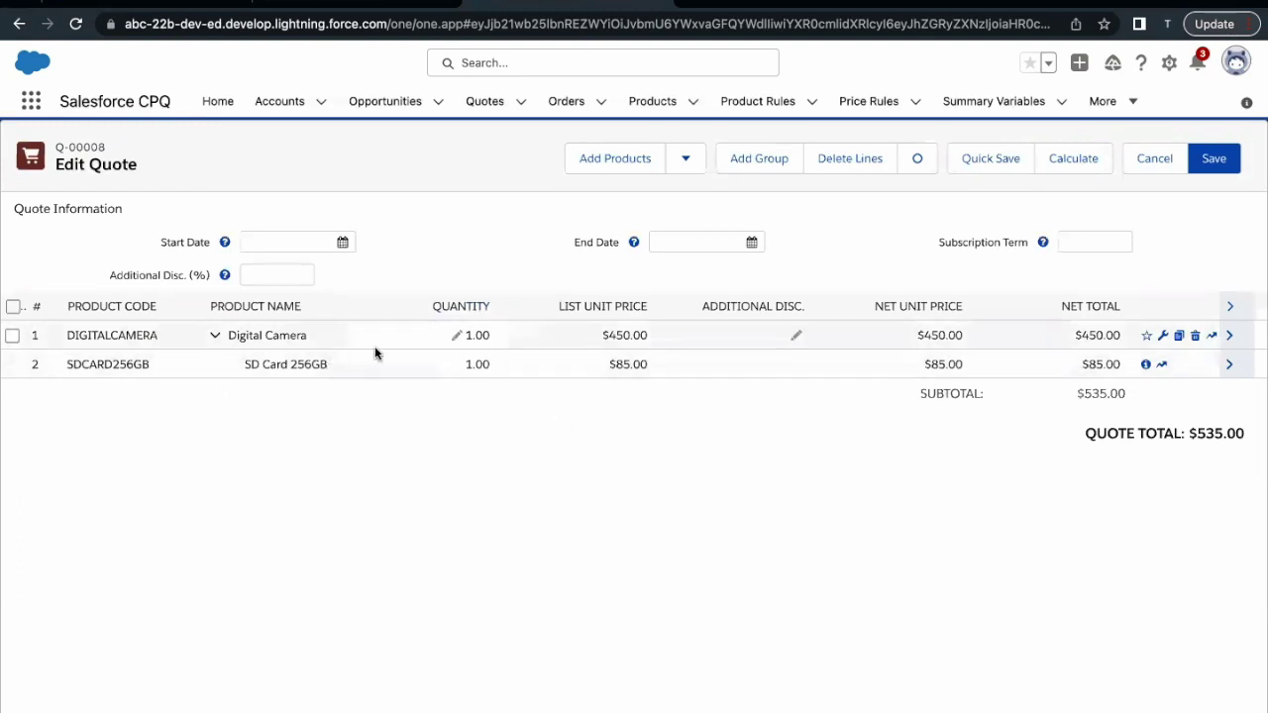
Step: Expand the Digital Camera quote line's details and examine its Package Product Code
click(1232, 336)
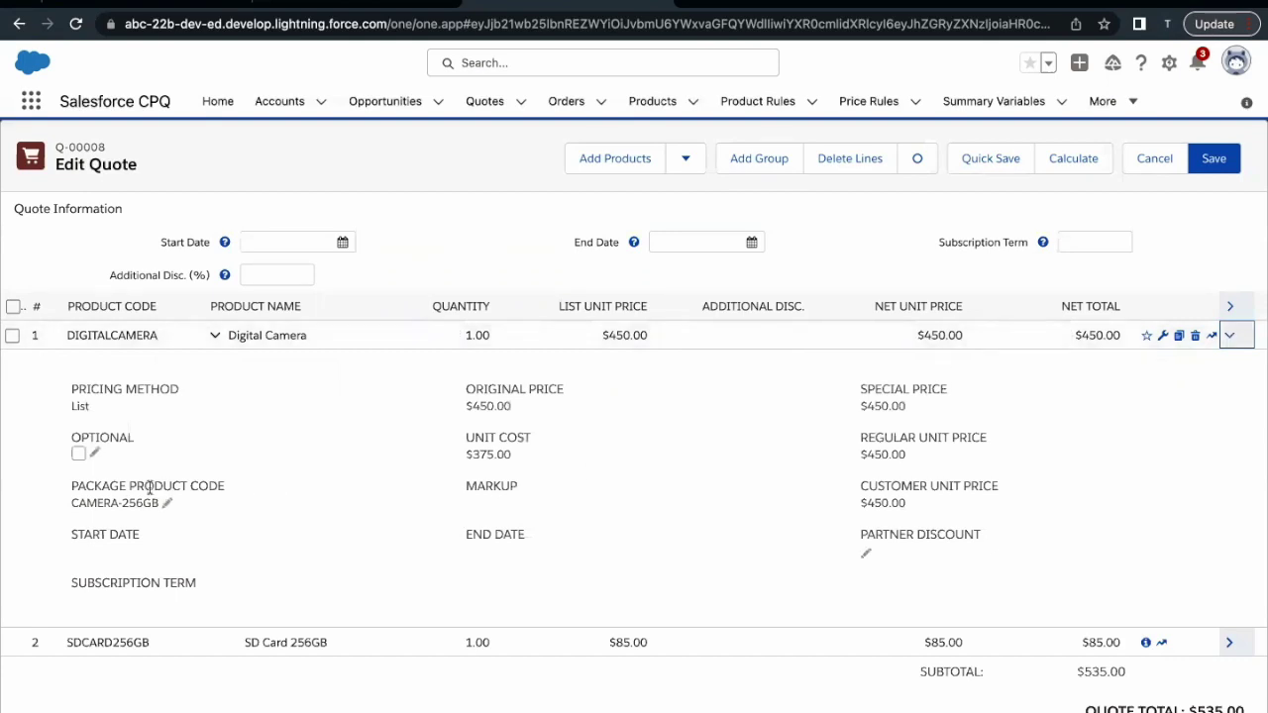
drag(69, 485, 157, 511)
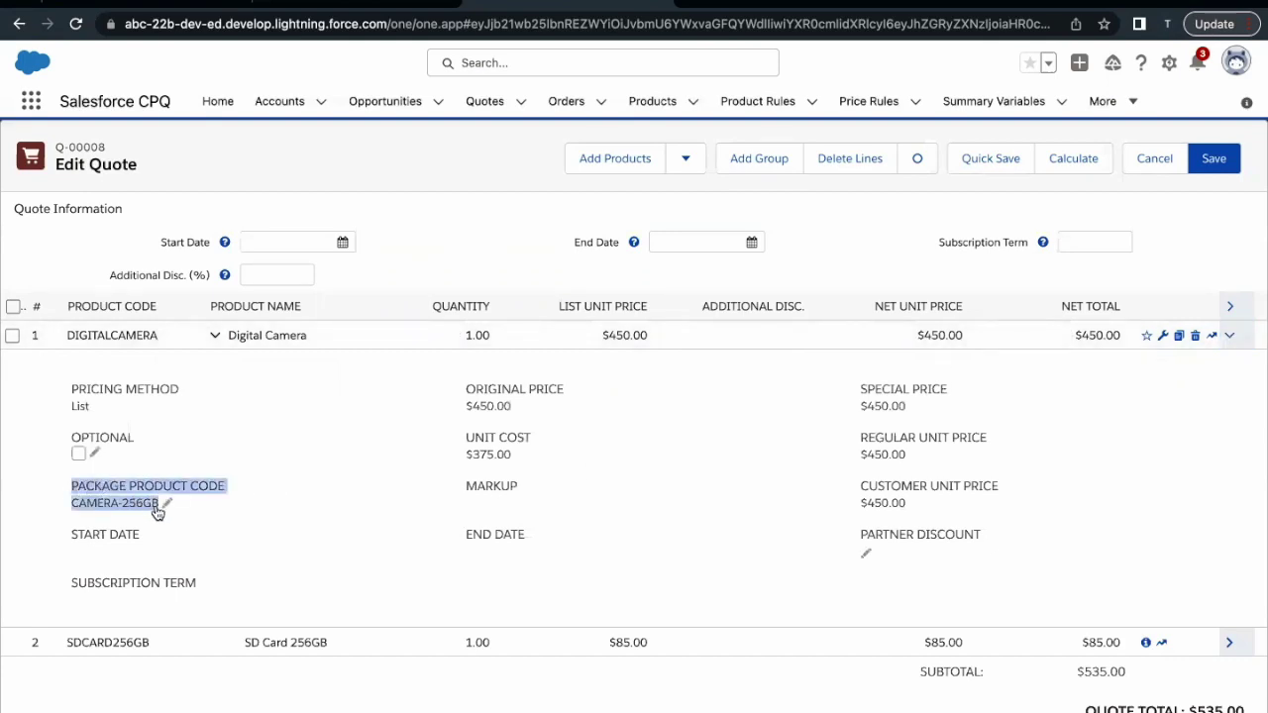
click(264, 502)
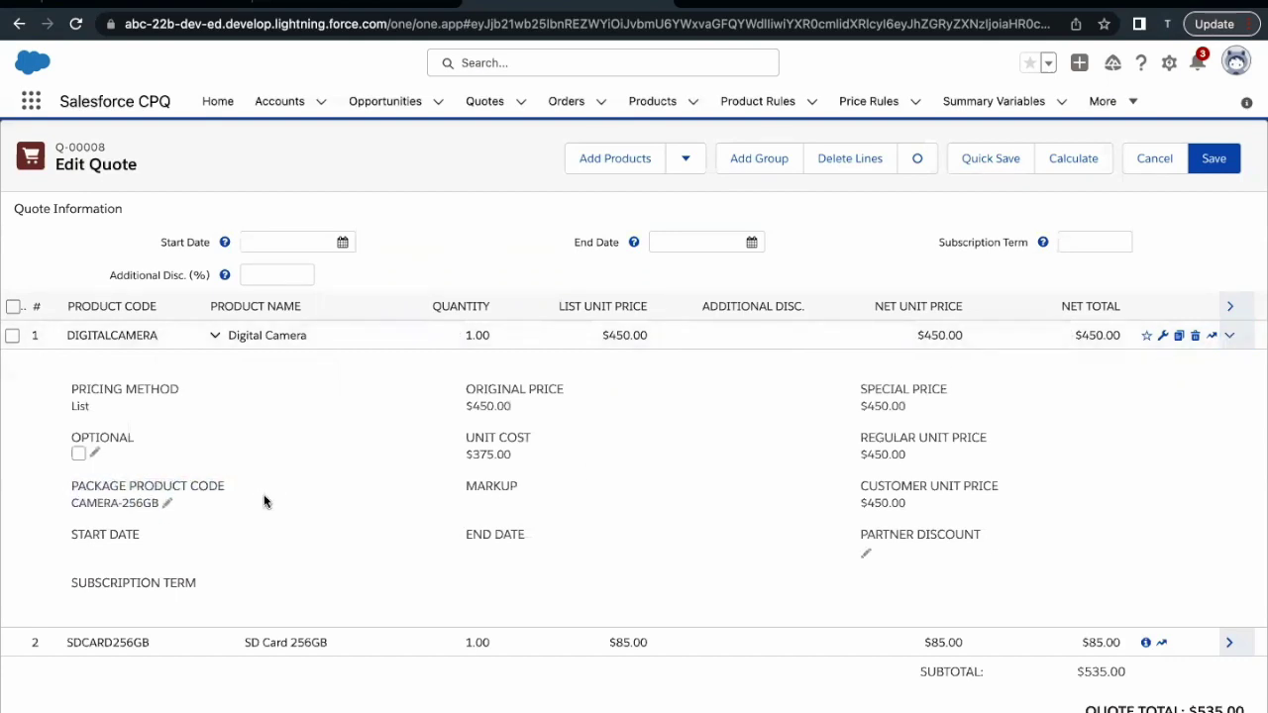
double_click(73, 507)
Step: Compare the Configured Code Pattern on the Digital Camera product with the Package Product Code on its quote line
click(372, 6)
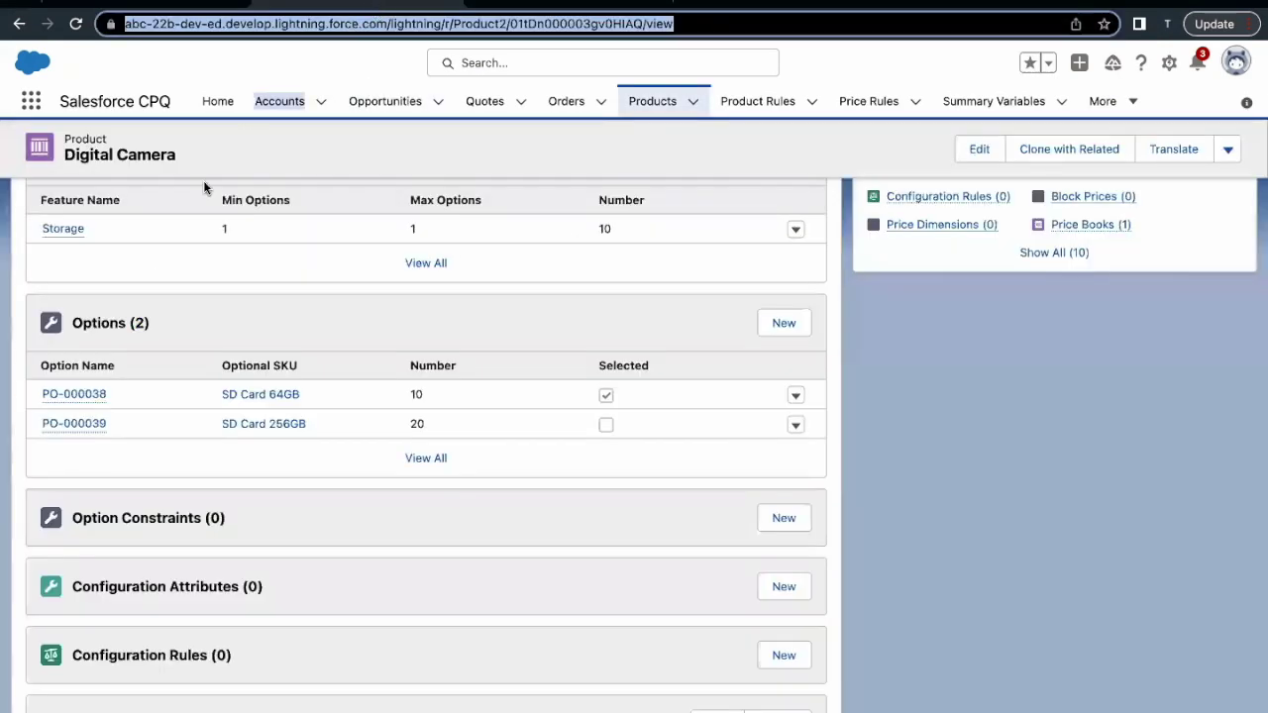
scroll(141, 268, up, 5)
click(66, 295)
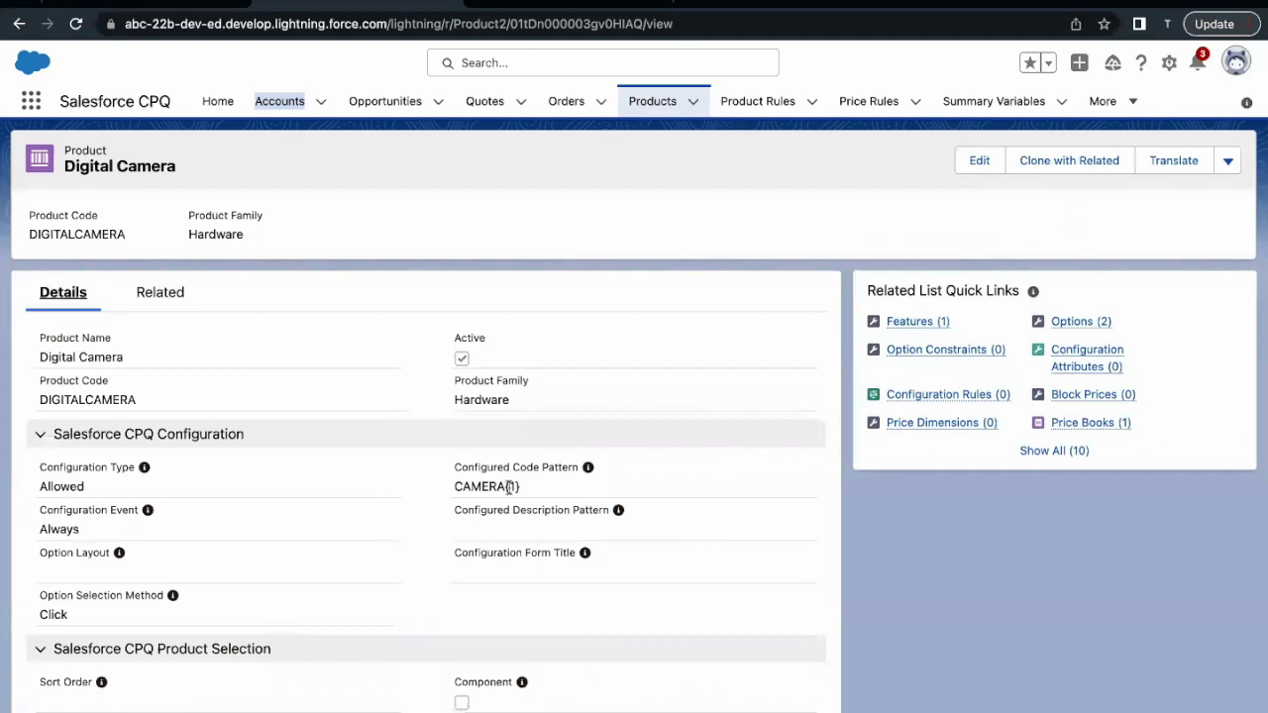
click(542, 4)
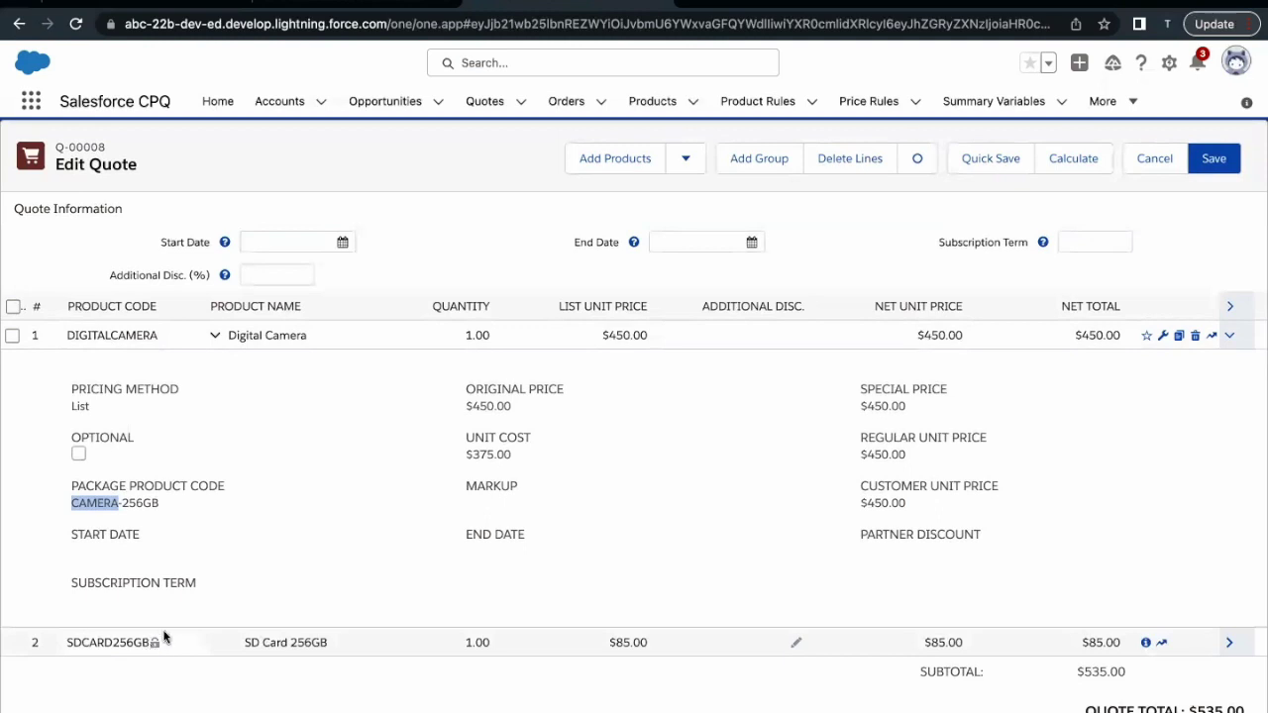
click(125, 507)
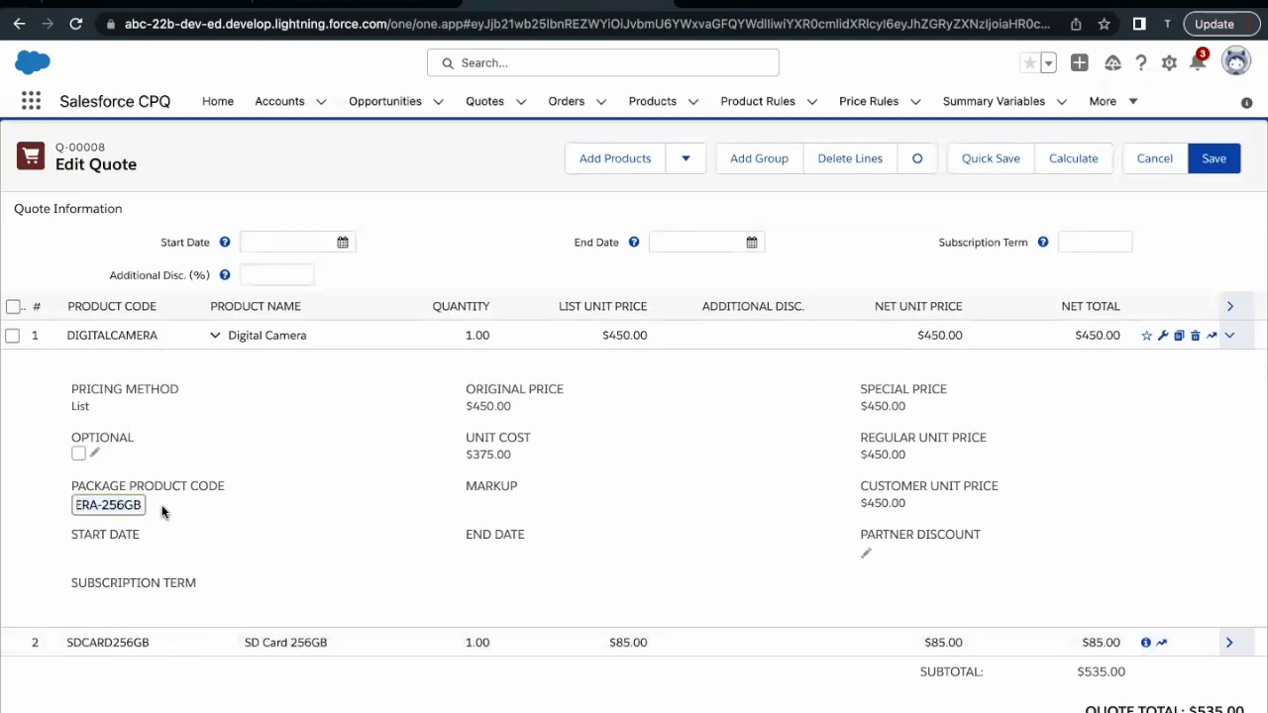
click(164, 511)
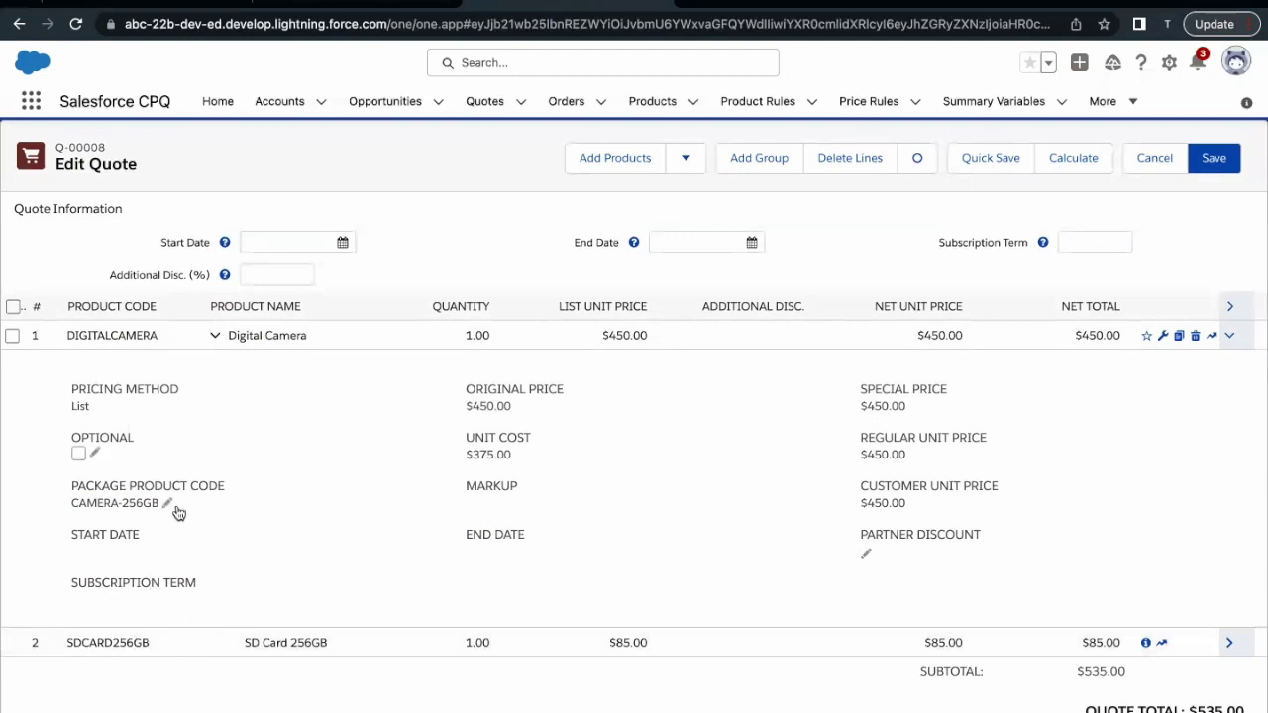
drag(124, 508, 154, 507)
click(291, 492)
Step: Save the quote lines and preview the Quote Lines related list on Q-00008
click(1214, 150)
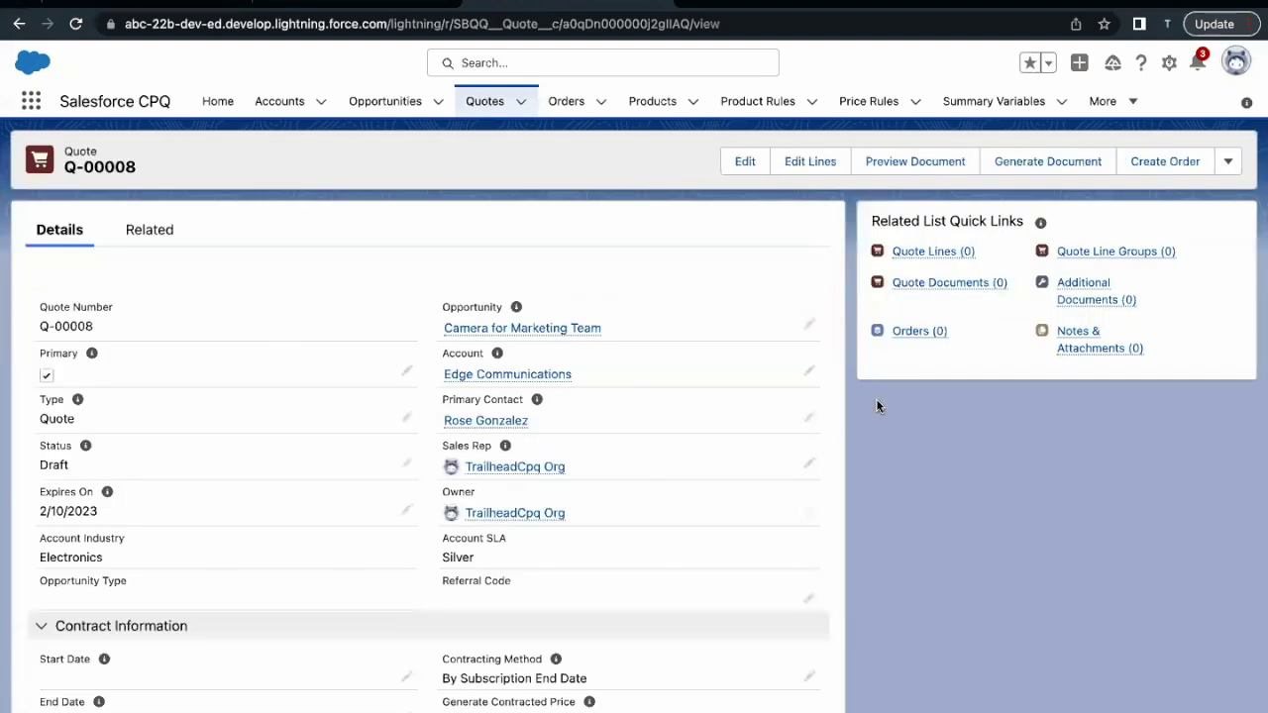
mouse_move(895, 260)
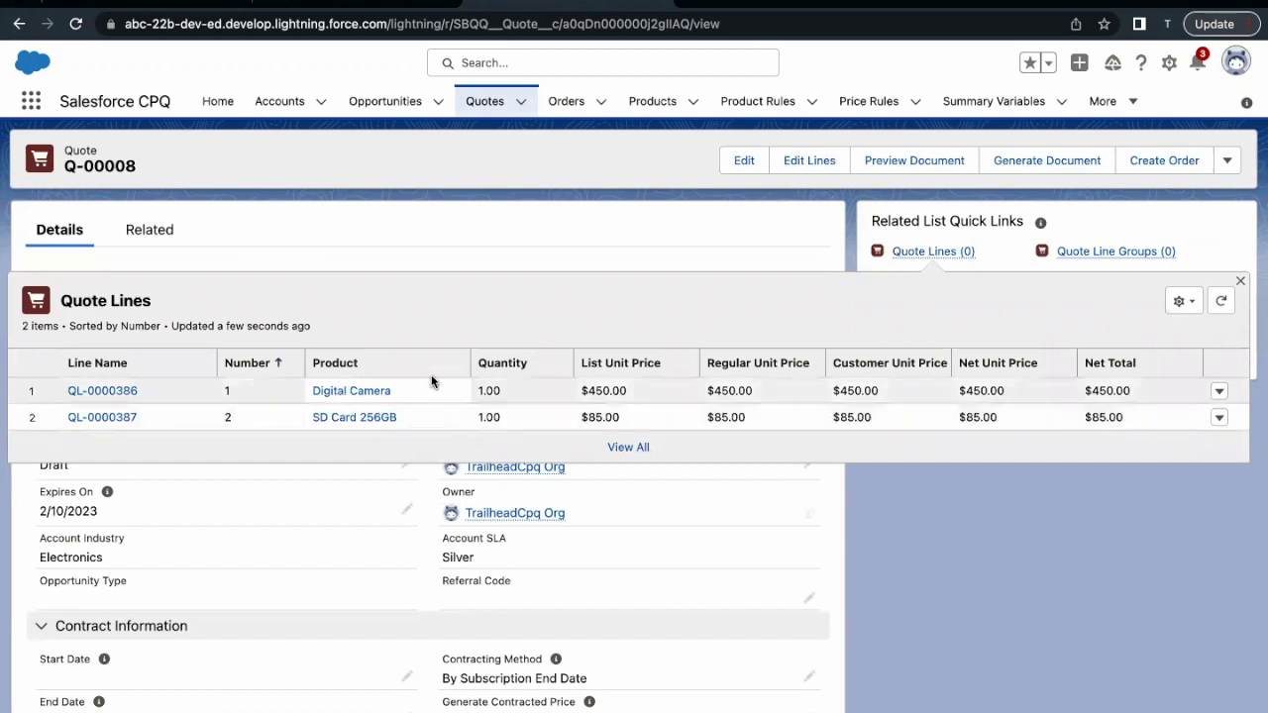
drag(409, 400, 319, 391)
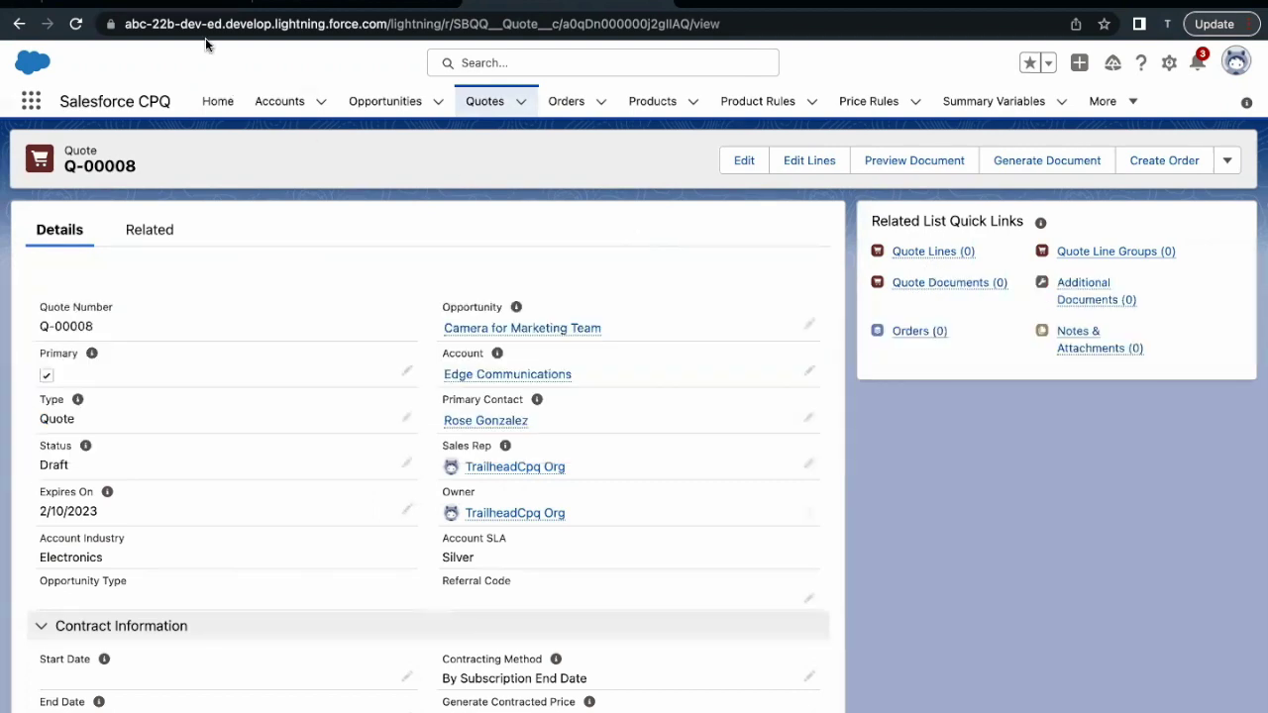
Step: Return to the Trailhead challenge and submit it for checking to earn the 500 points
click(210, 6)
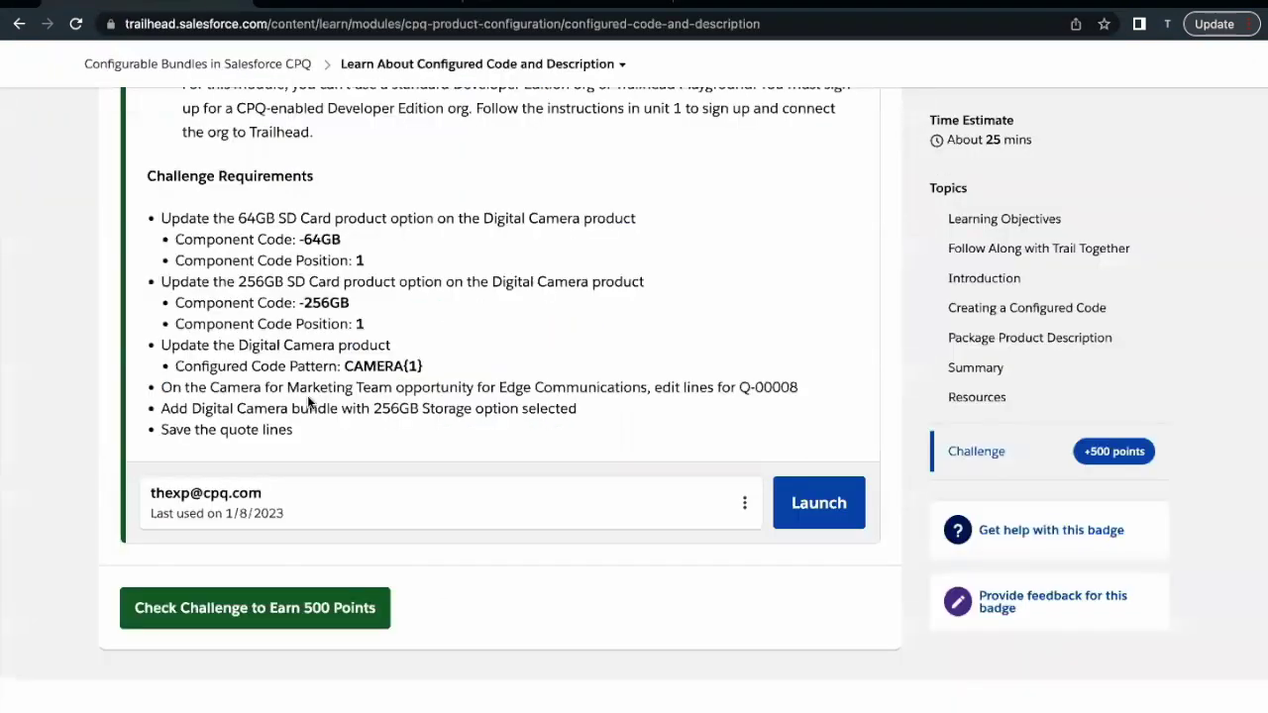
scroll(308, 400, down, 3)
click(277, 475)
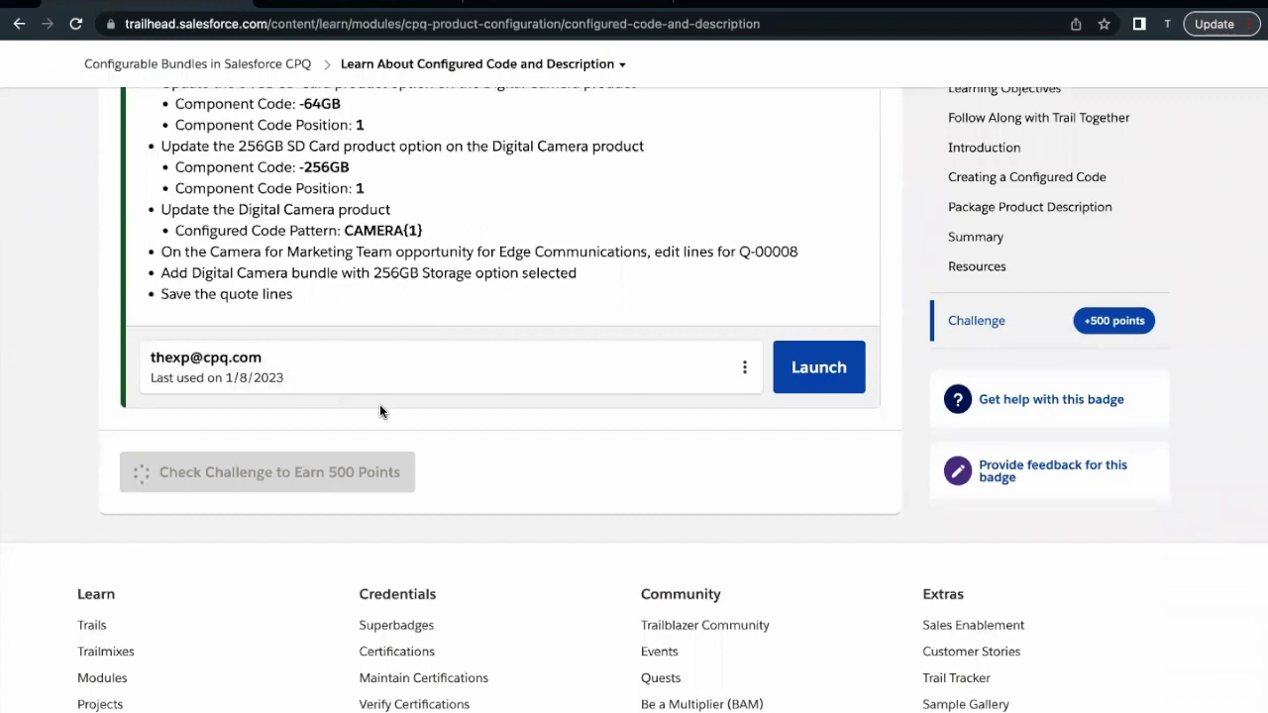